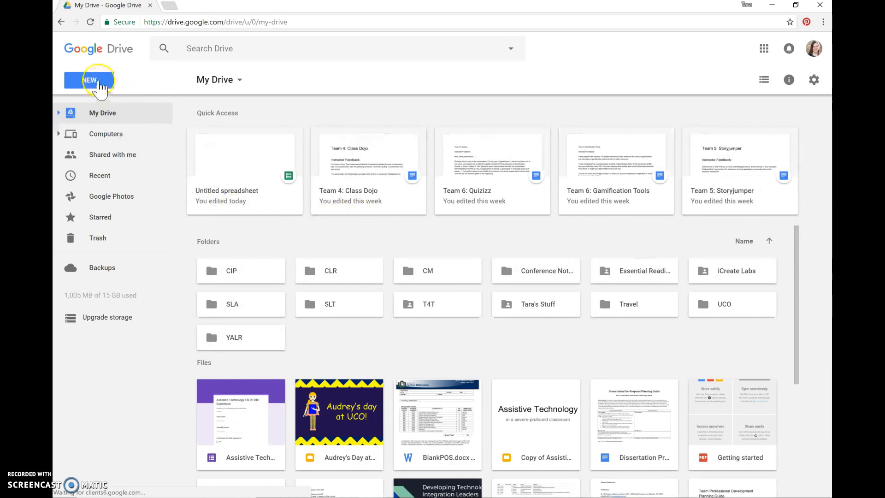
- Create a new folder named "Library Expenditures" in My Drive
click(89, 81)
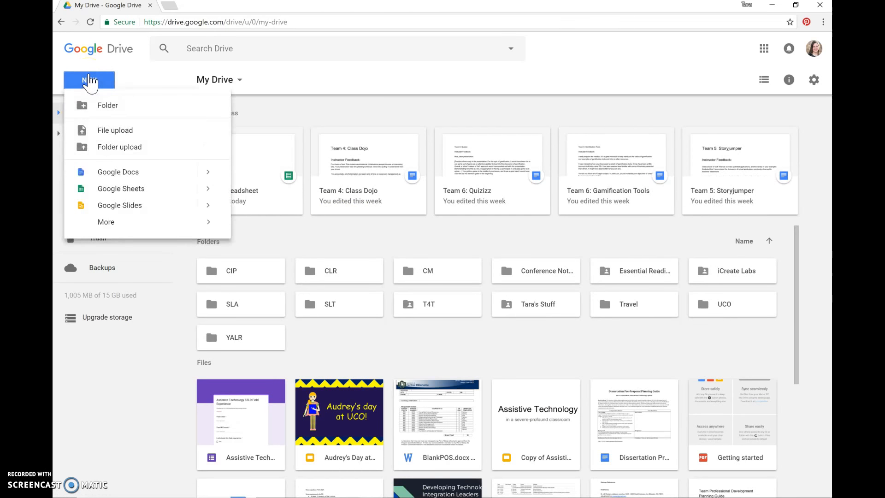
click(107, 106)
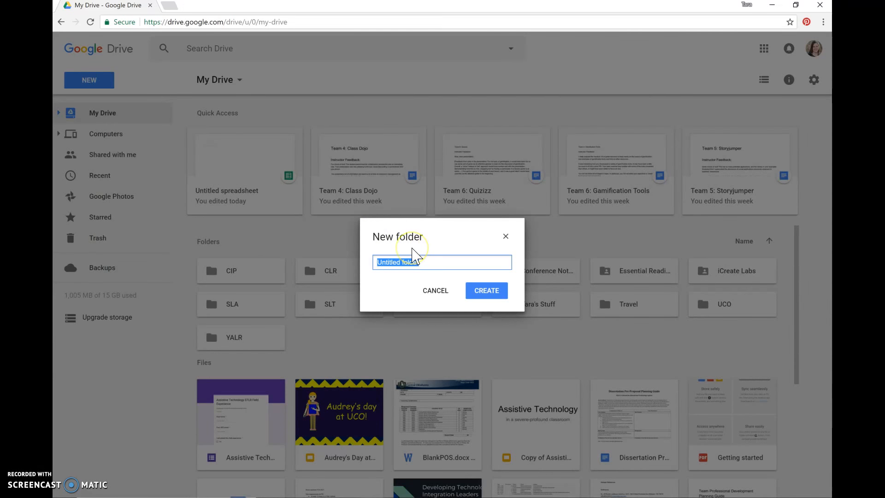
text(Library Expenditures)
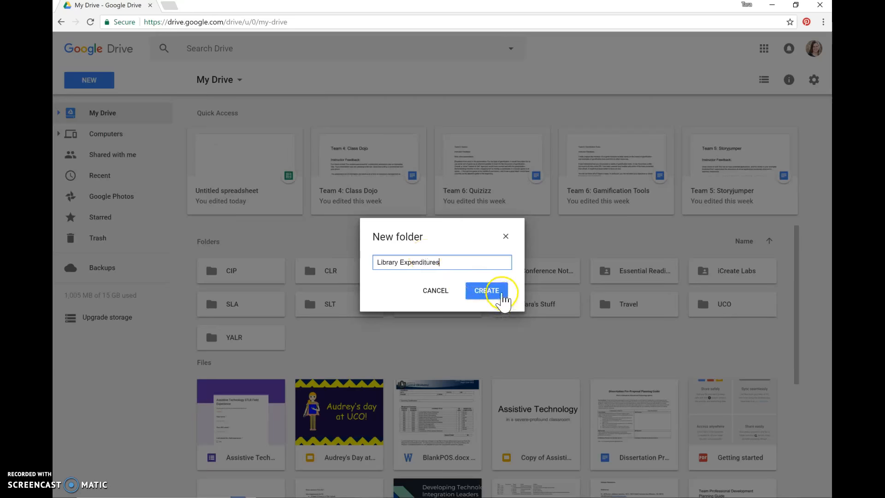
click(502, 295)
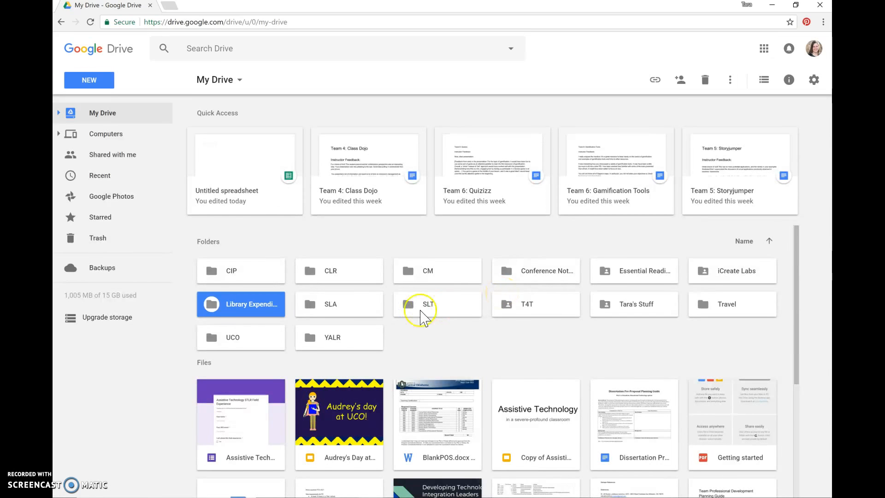
- Open the Library Expenditures folder and create a blank Google Sheets spreadsheet in it
double_click(233, 310)
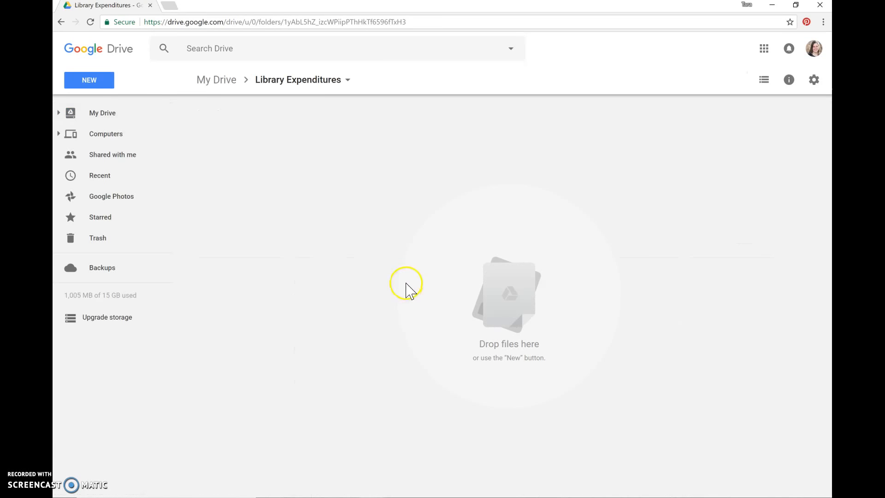
click(106, 83)
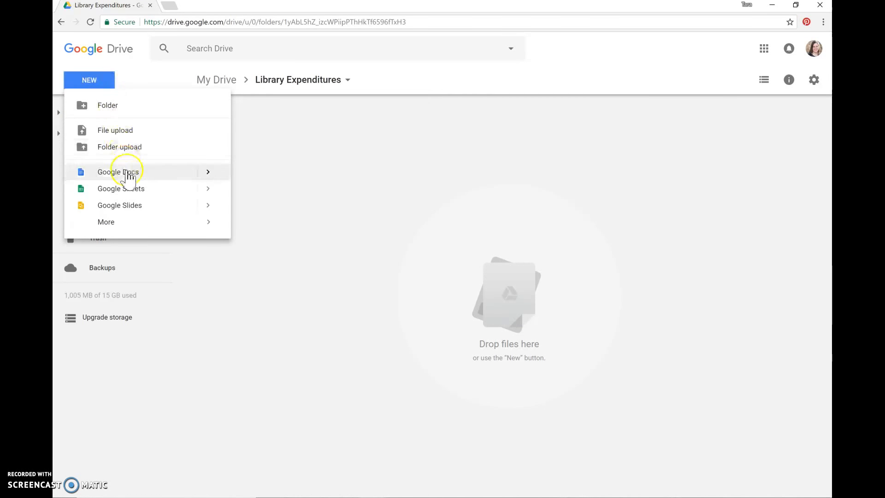
click(133, 195)
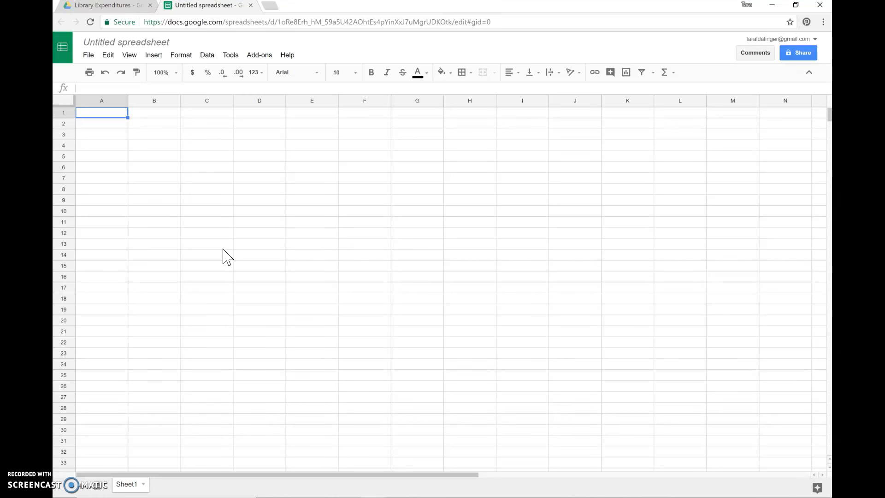
- Rename the untitled spreadsheet as "Library Budget Template"
click(128, 42)
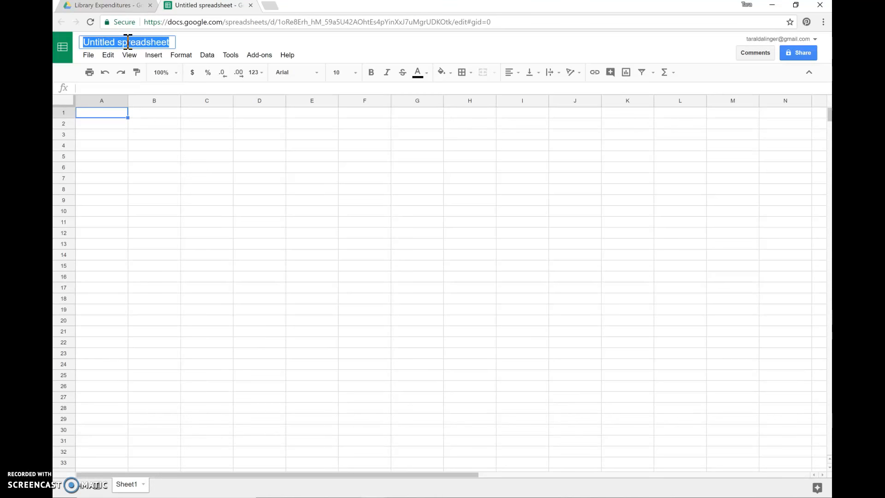
text(L)
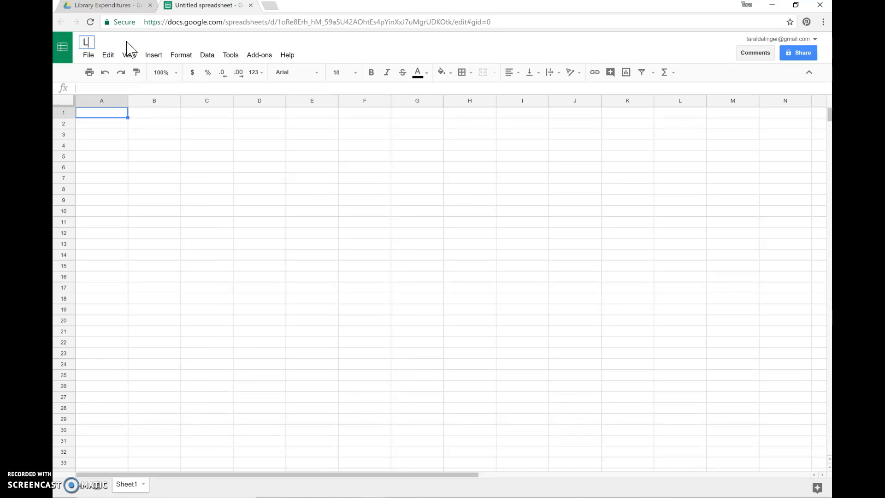
text(ibrary B)
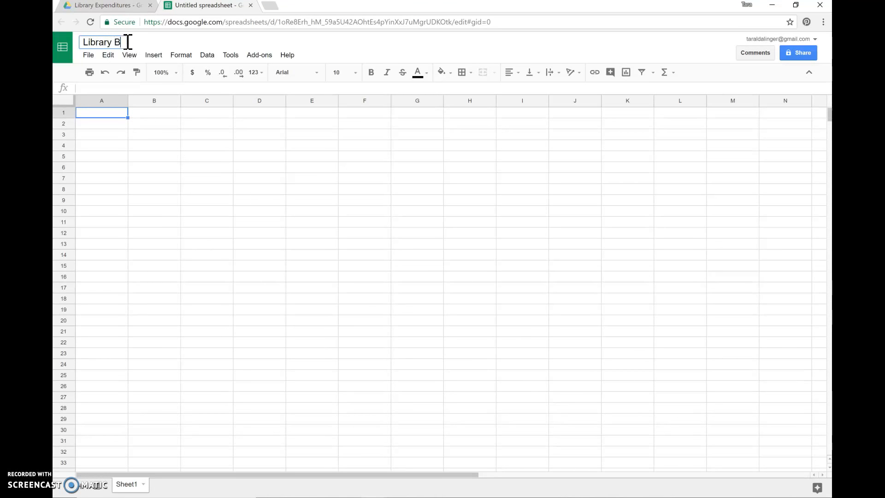
text(udget Template)
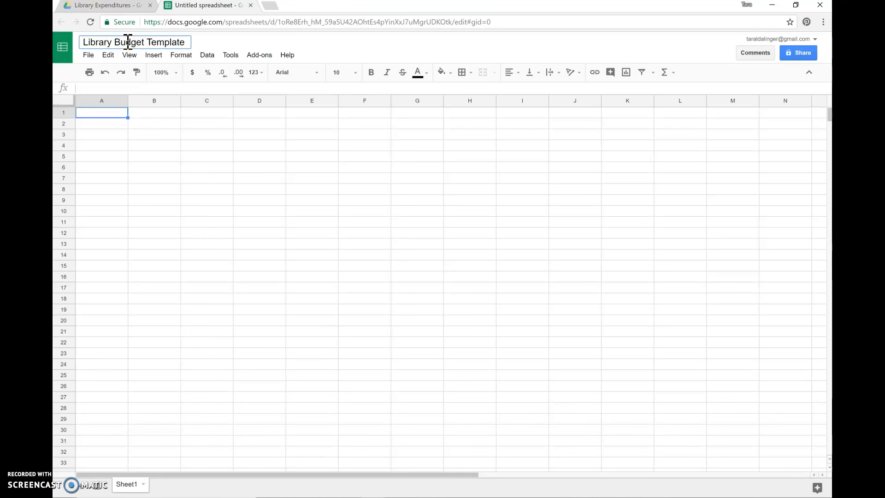
click(199, 148)
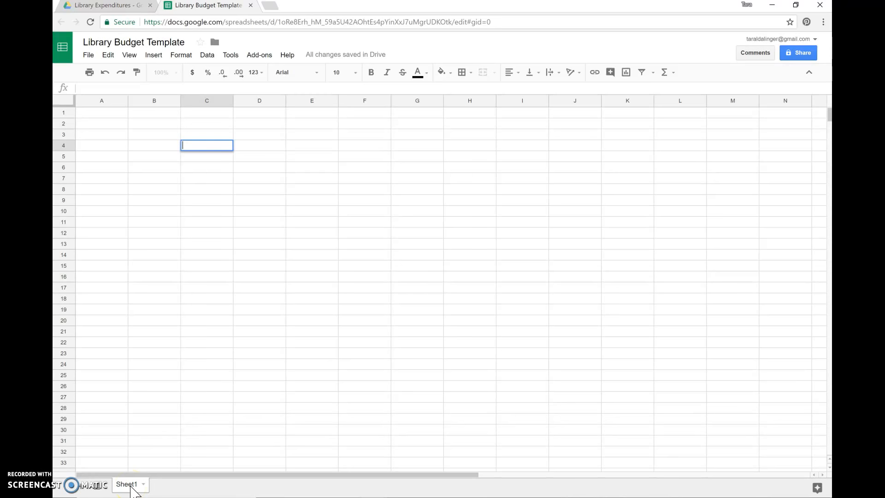
- Rename the spreadsheet's first sheet, Sheet1, as "General Funds"
click(130, 488)
click(144, 485)
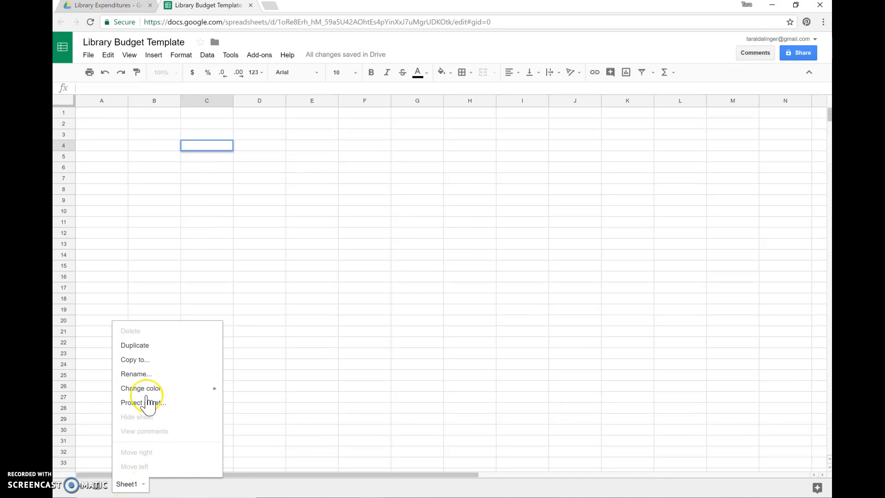
click(140, 376)
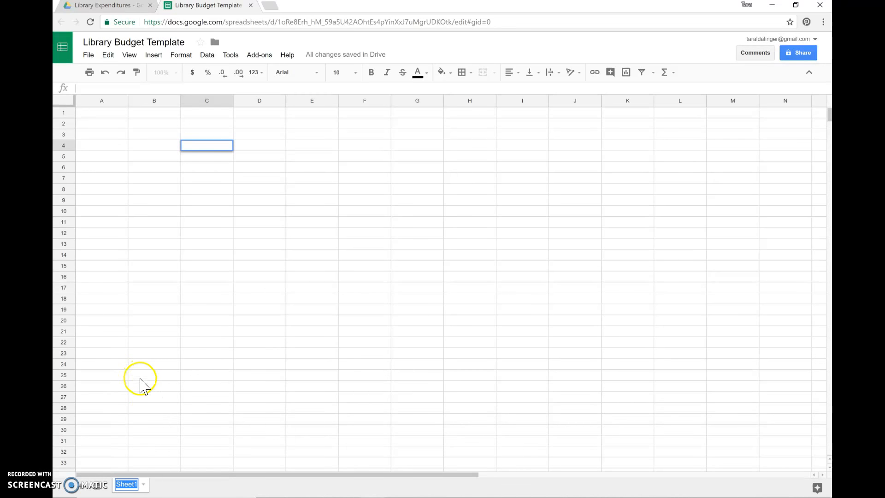
text(General)
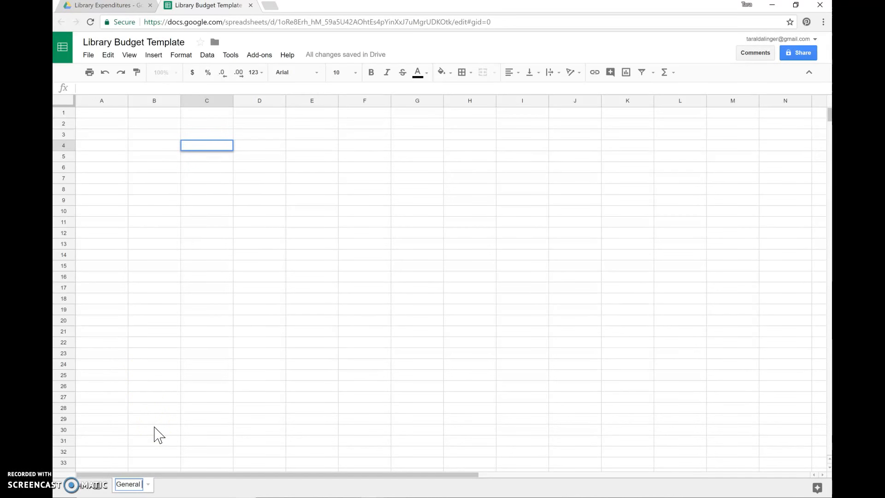
text( Funds)
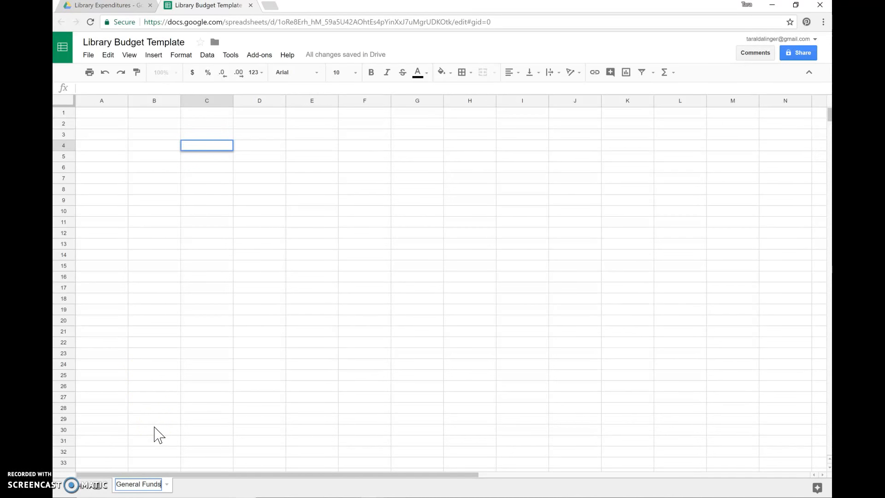
click(206, 488)
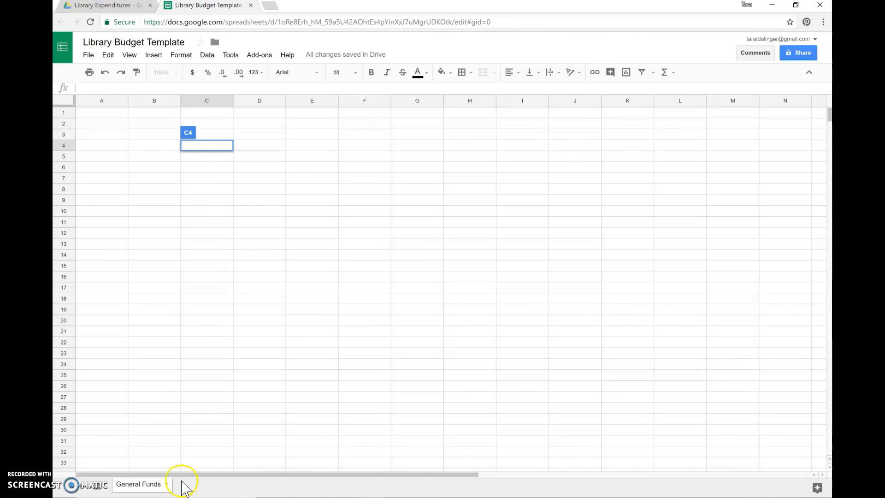
- Add a second sheet after General Funds and name it "Activity"
click(84, 488)
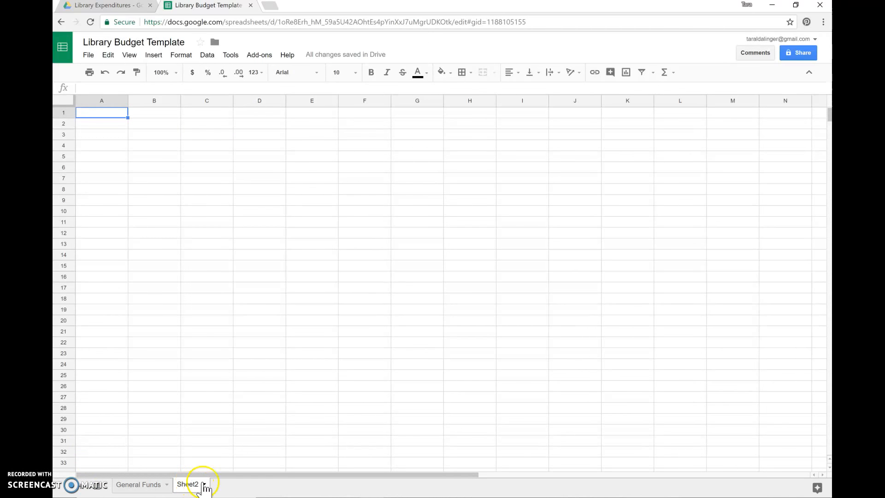
click(204, 484)
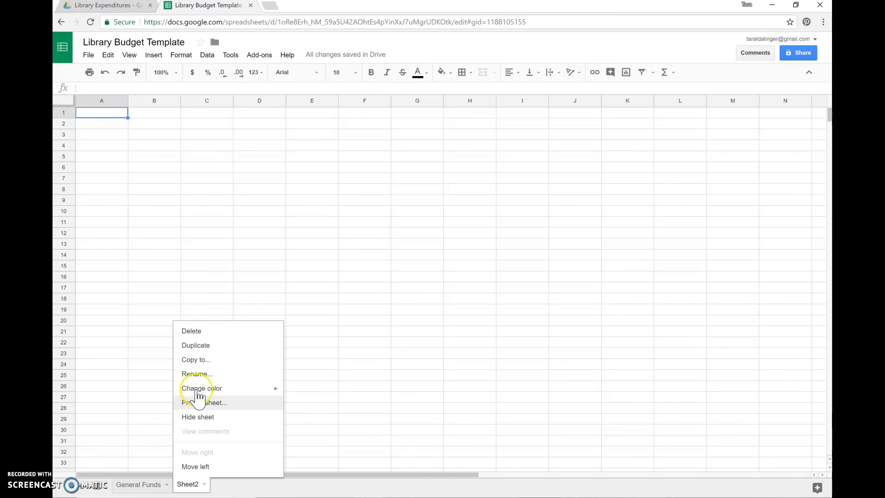
click(197, 375)
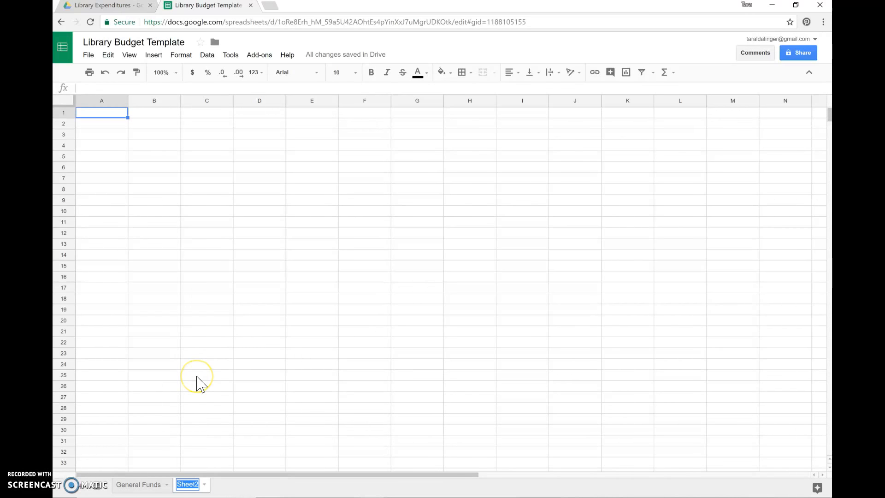
click(235, 435)
text(Ac)
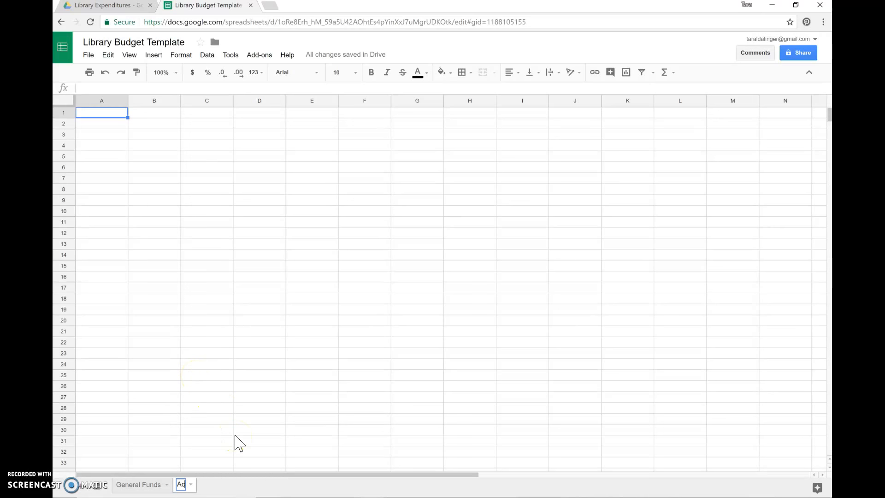
text(tivity)
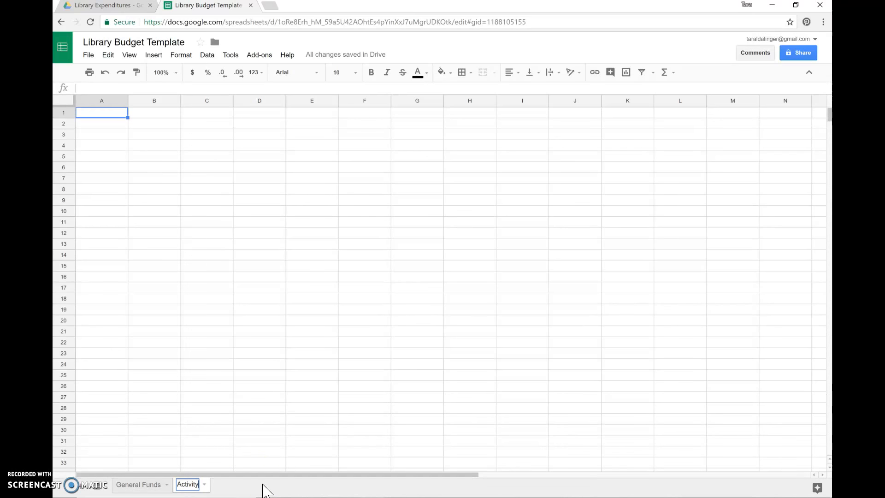
key(Return)
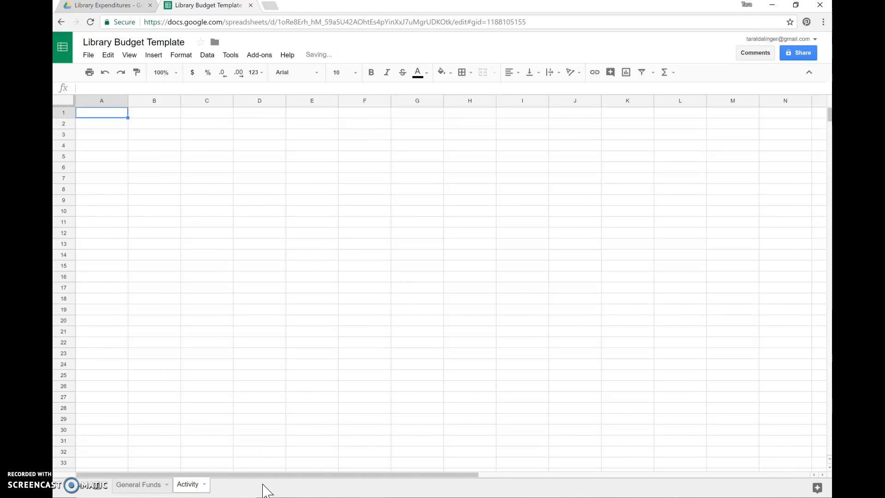
- Add a third sheet after Activity and name it "Bond"
click(83, 485)
click(241, 484)
click(242, 483)
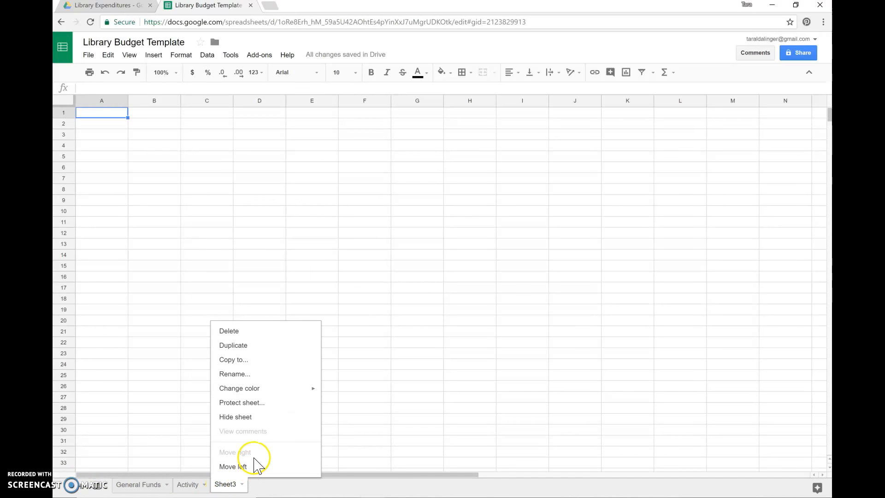
click(234, 373)
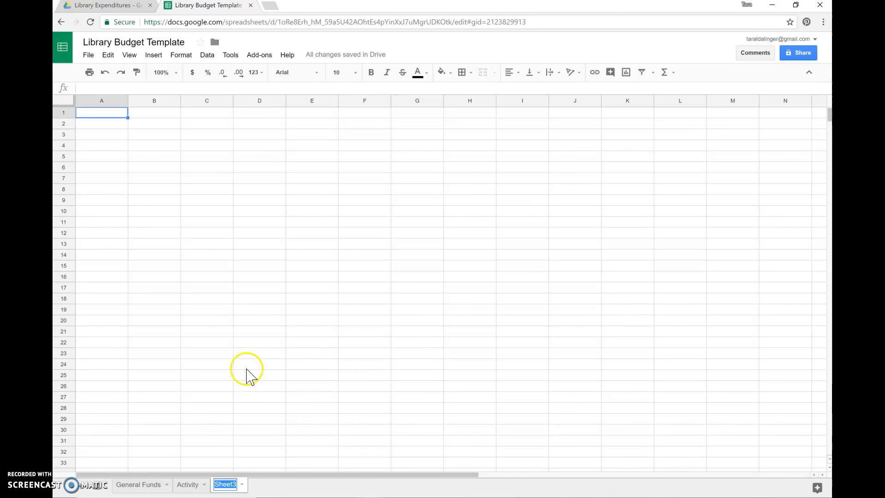
text(Bond)
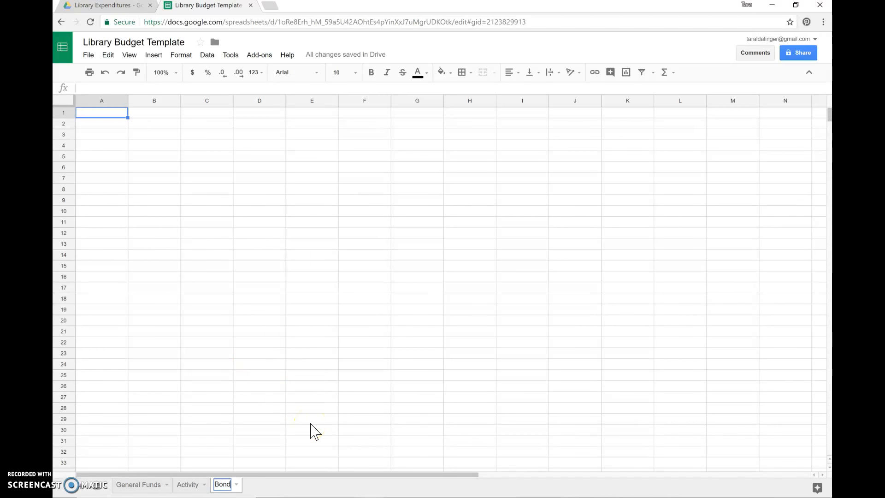
click(311, 483)
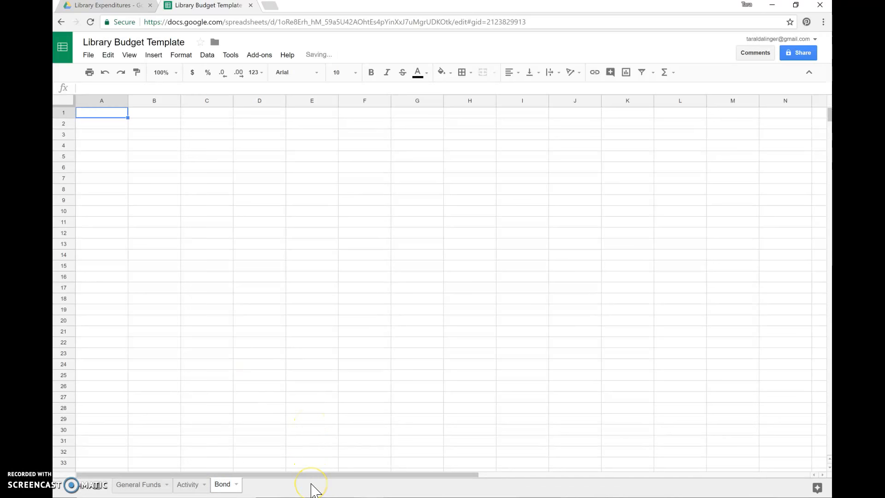
- Add a fourth sheet after Bond and name it "Title I"
click(84, 488)
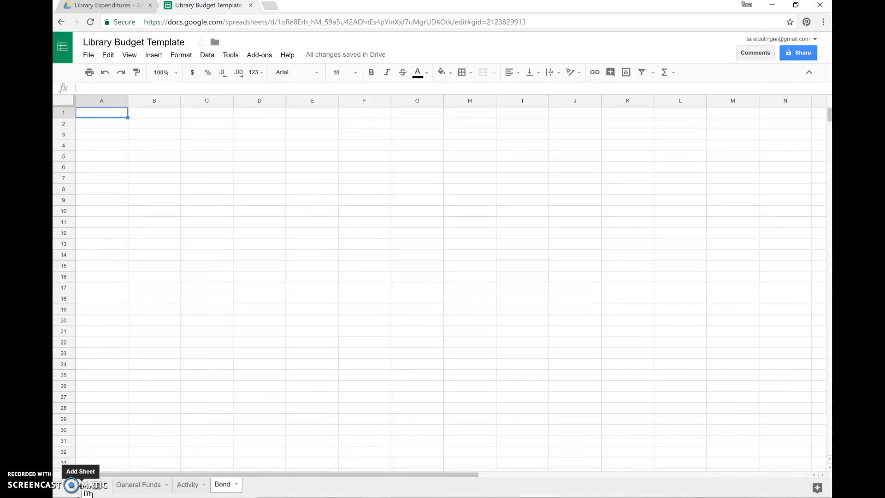
click(86, 491)
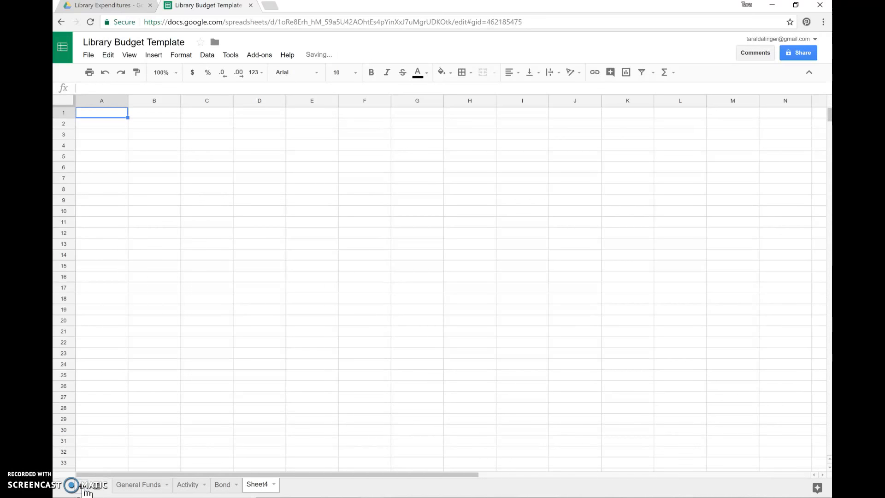
click(273, 485)
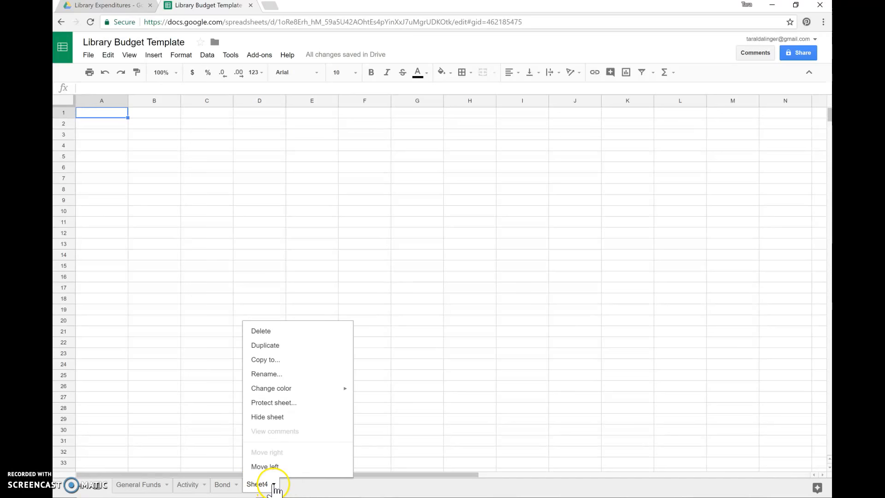
click(275, 374)
text(Title I)
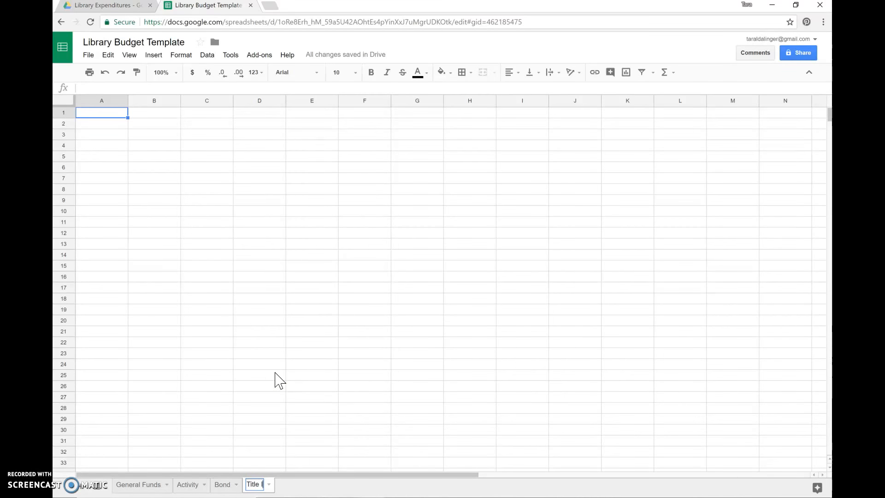
click(339, 481)
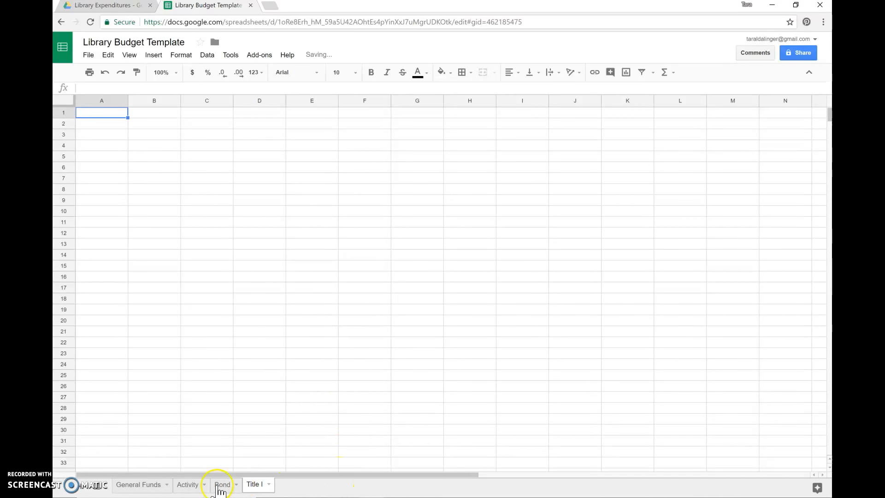
- Add a fifth sheet after Title I and name it "Indian Ed"
click(84, 488)
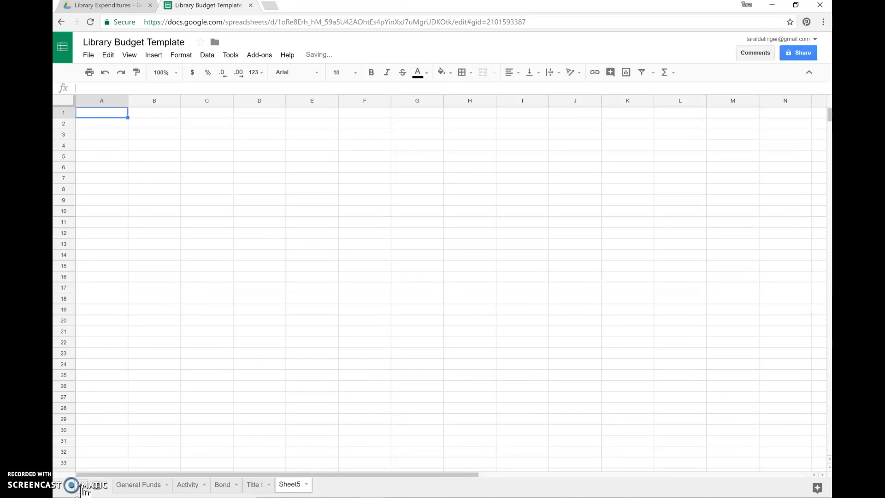
click(306, 487)
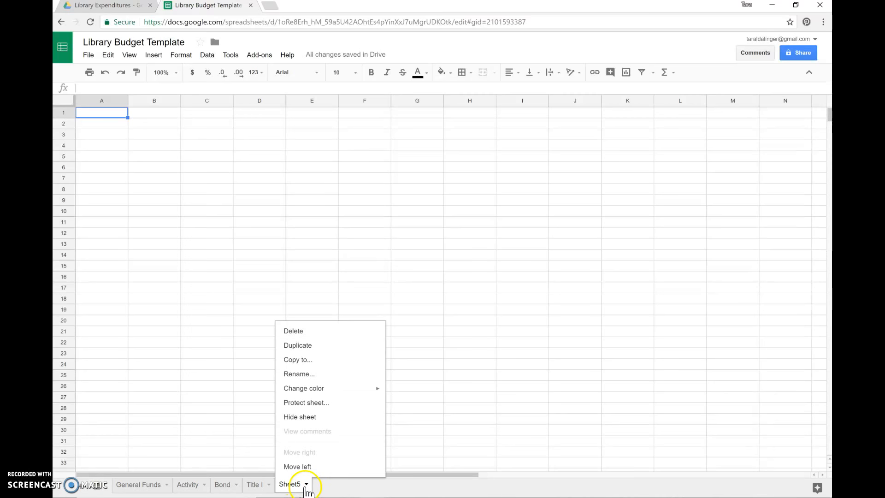
click(317, 374)
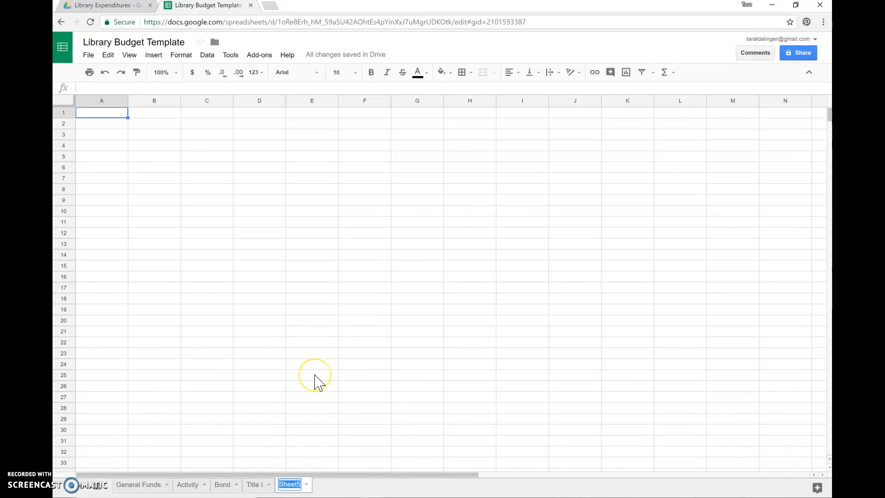
text(Indian Ed)
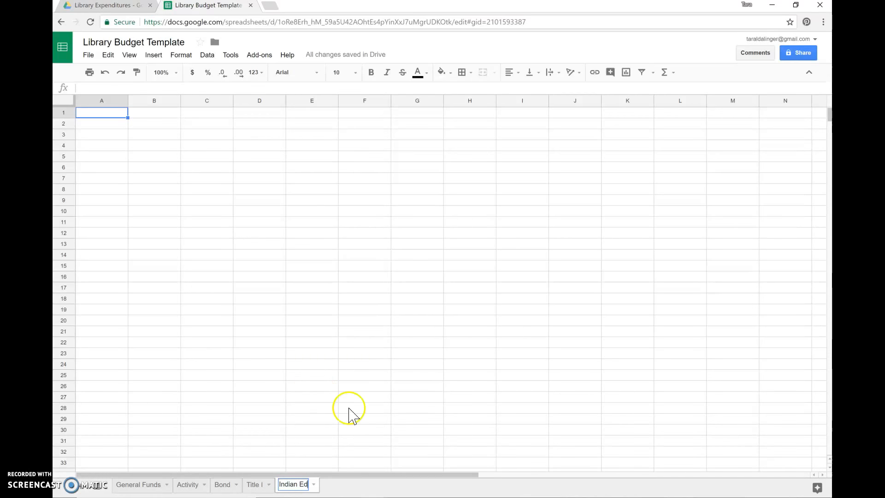
click(358, 486)
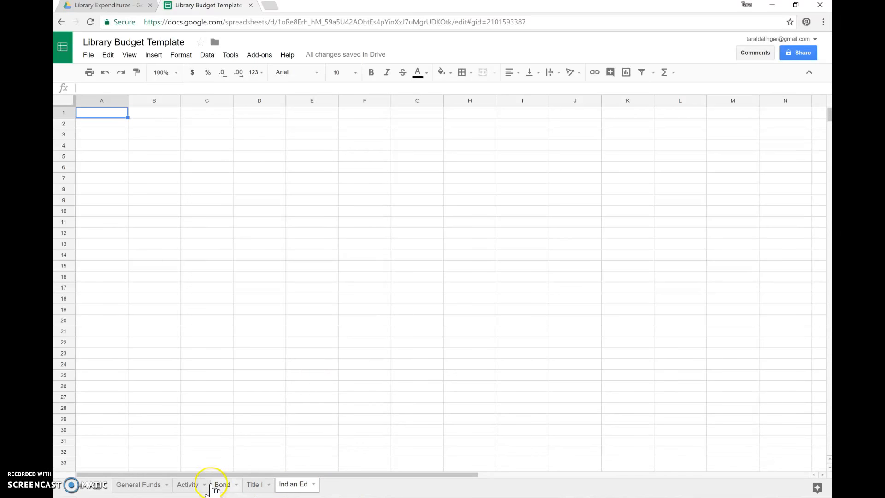
- On the General Funds sheet, apply all borders to cells A1:B1
click(154, 486)
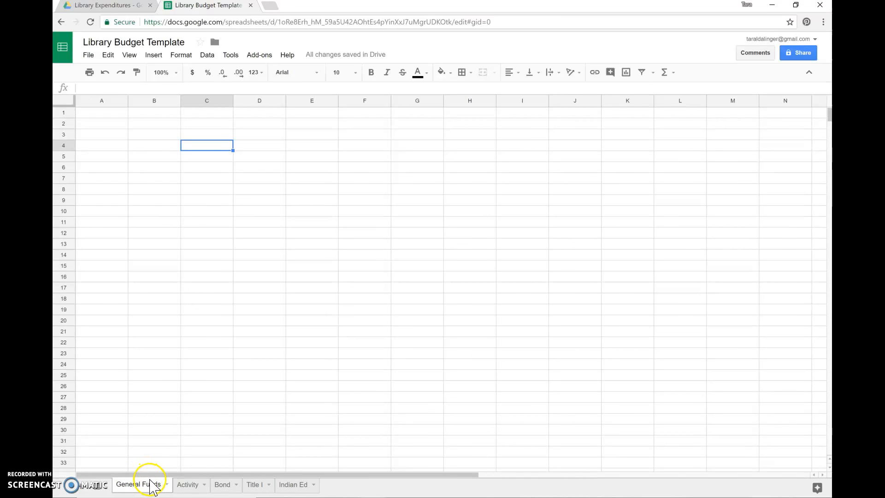
click(120, 114)
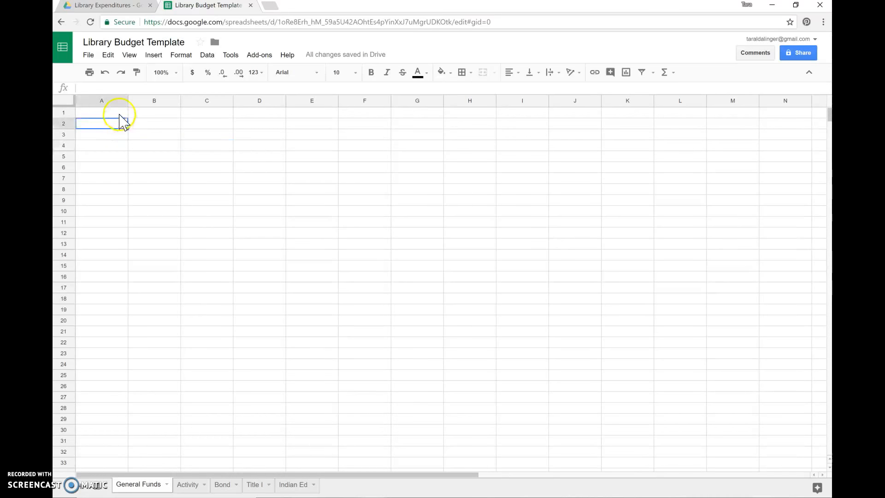
drag(121, 113, 167, 116)
drag(166, 116, 166, 116)
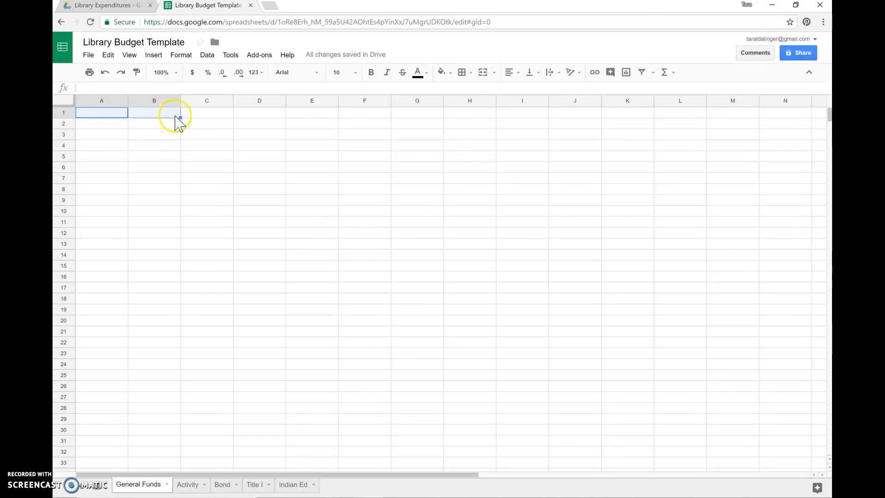
click(469, 74)
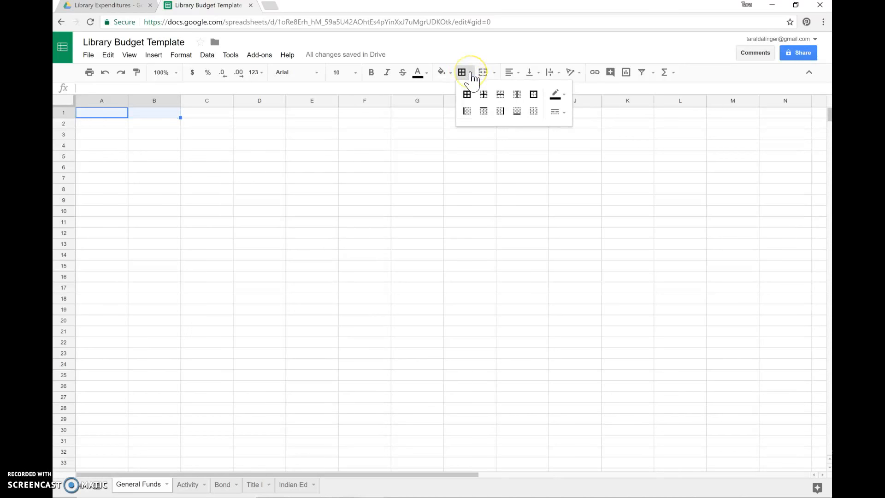
click(467, 101)
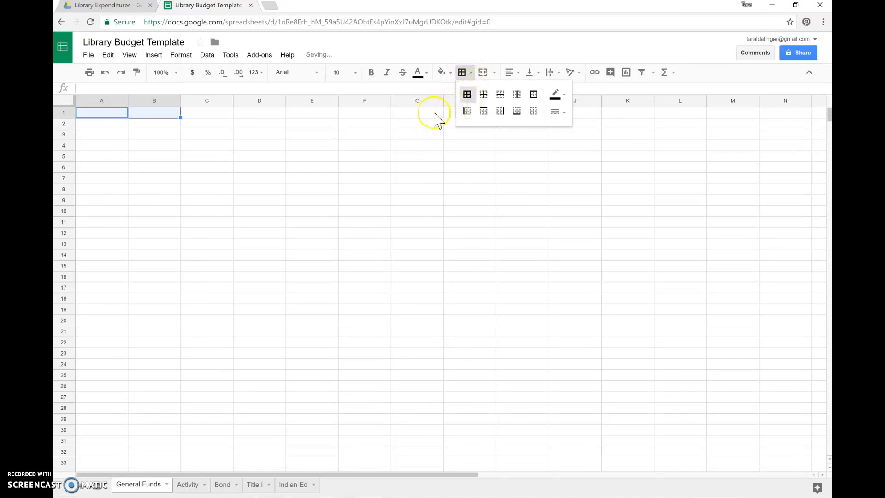
click(232, 138)
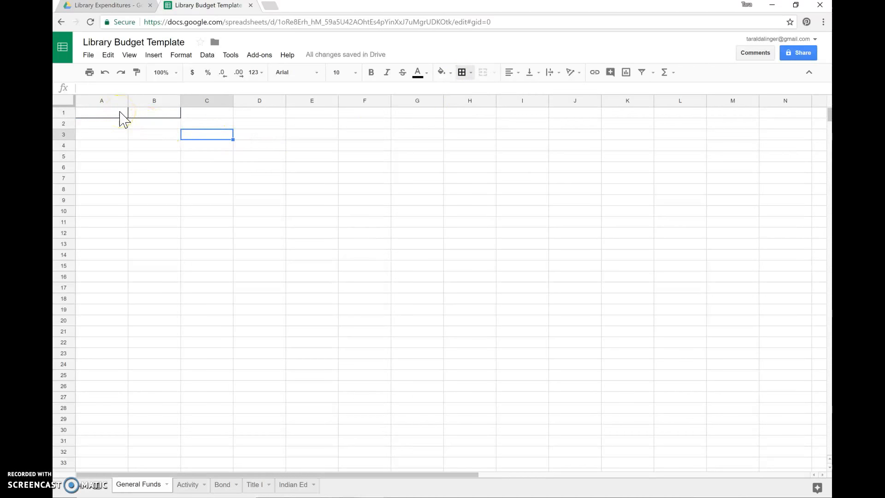
- Enter the label "Budget" in cell A1 of the General Funds sheet
click(123, 117)
click(120, 113)
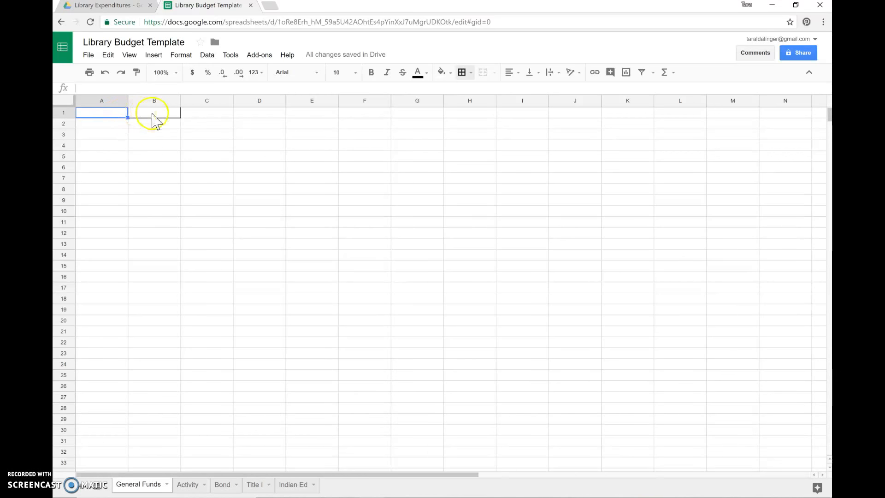
text(Budget)
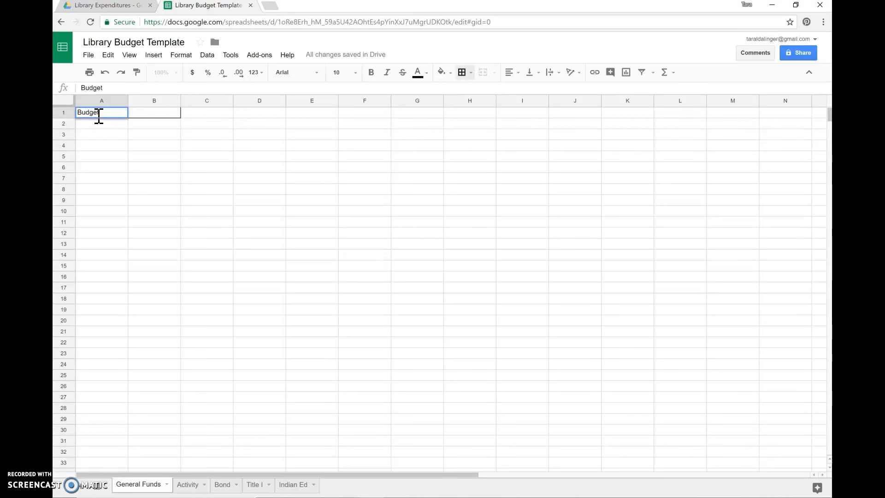
click(125, 136)
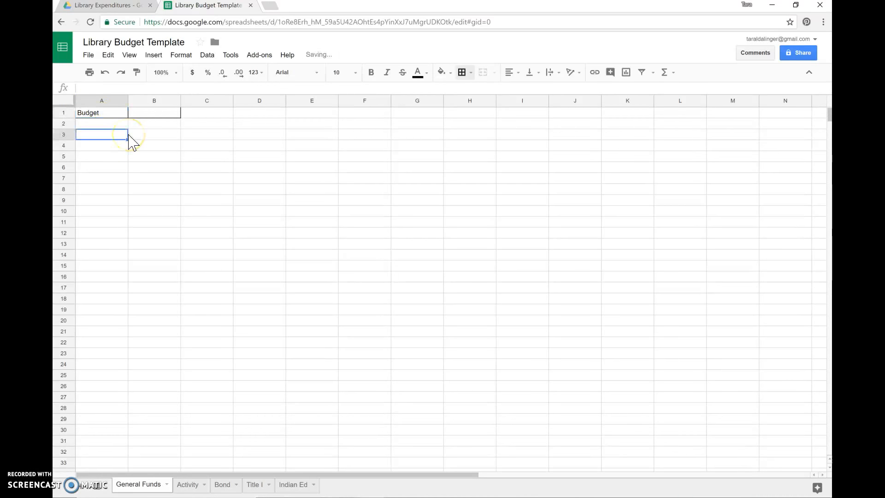
- Set the number format of cell B1, beside the Budget label, to Currency
click(164, 113)
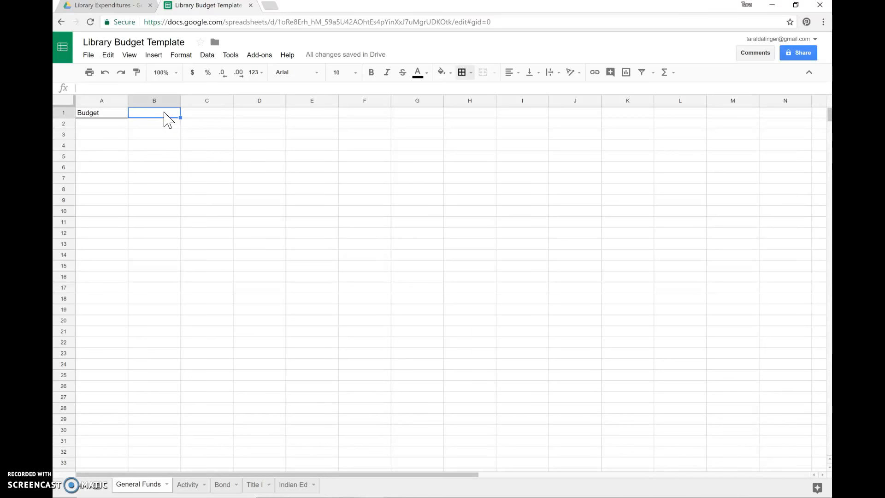
click(169, 112)
click(171, 115)
click(261, 74)
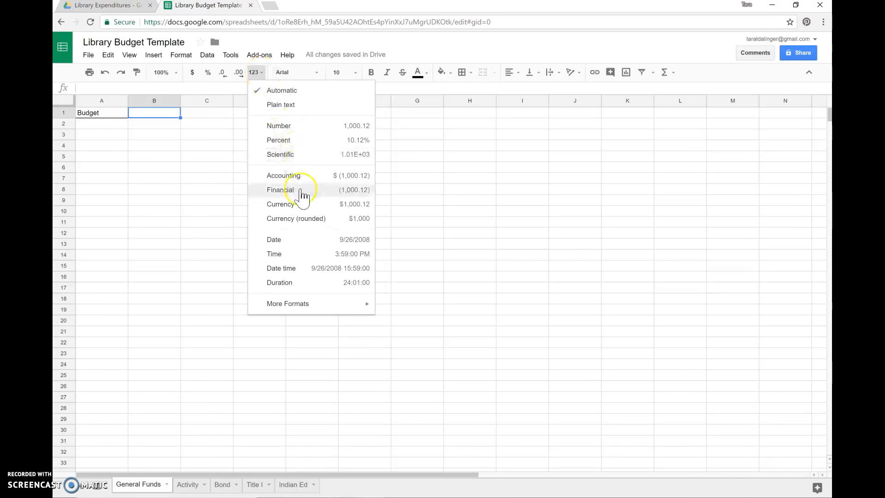
click(297, 207)
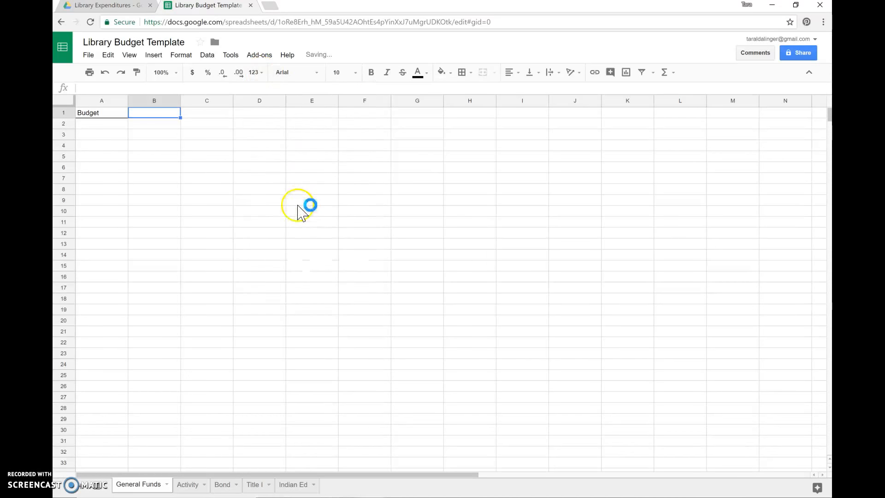
- Make cells A1:B1 bold and center their contents horizontally
click(101, 114)
drag(103, 118, 158, 118)
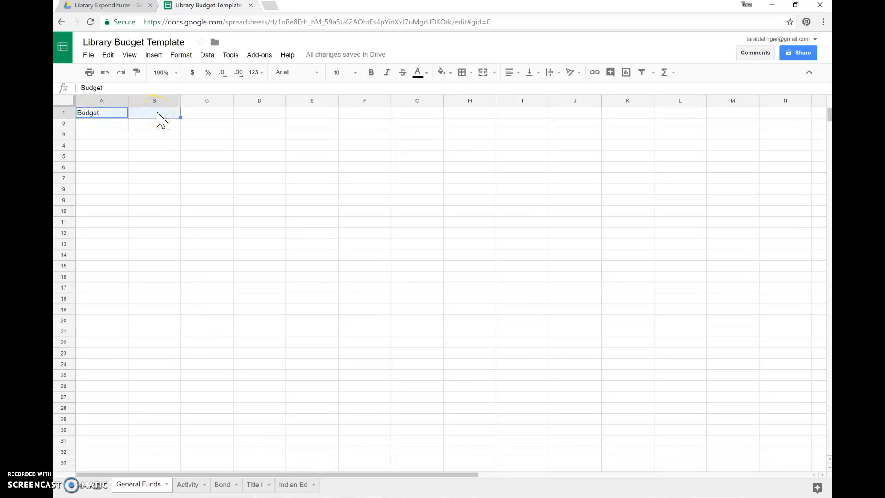
click(371, 73)
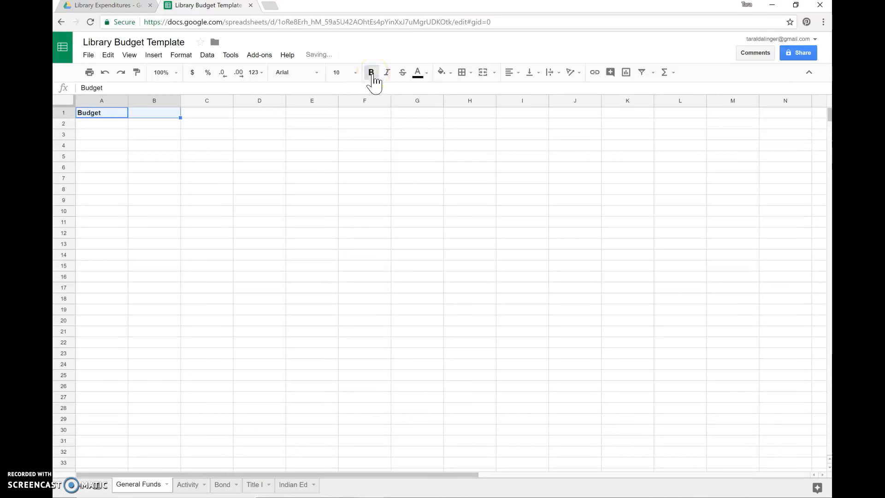
click(515, 77)
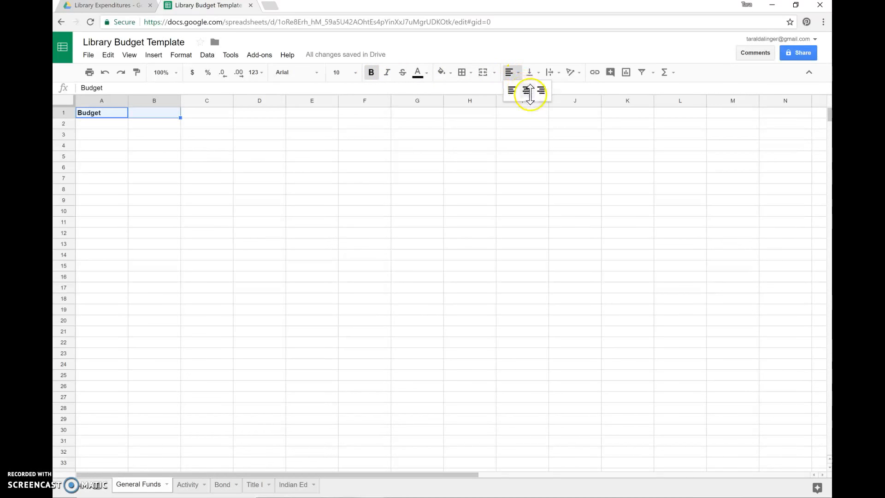
click(526, 91)
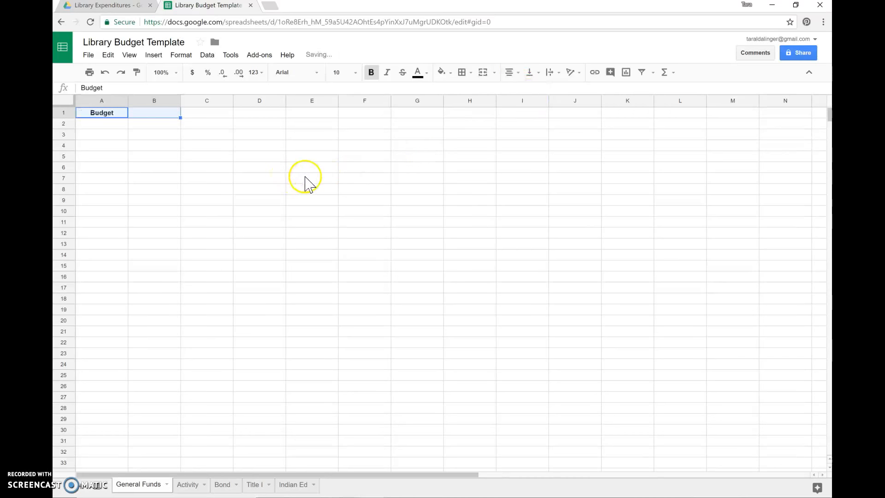
click(298, 178)
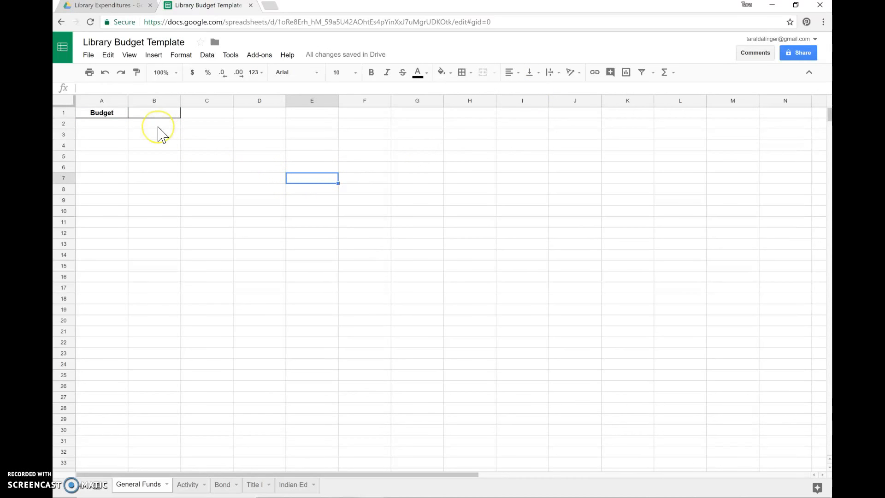
- Enter the column headers "Date Ordered", "Vendor" and "Materials" in cells A2, B2 and C2
click(118, 128)
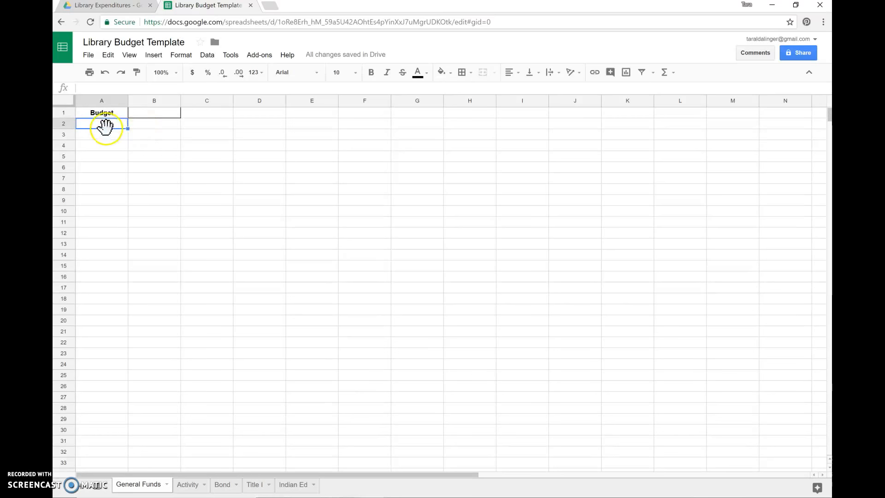
text(Dat)
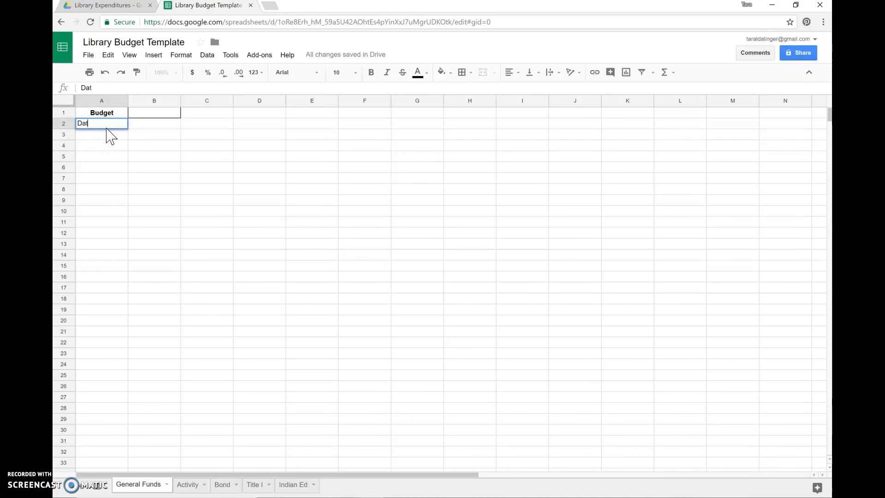
text(e Ordered)
click(148, 126)
text(Vendor)
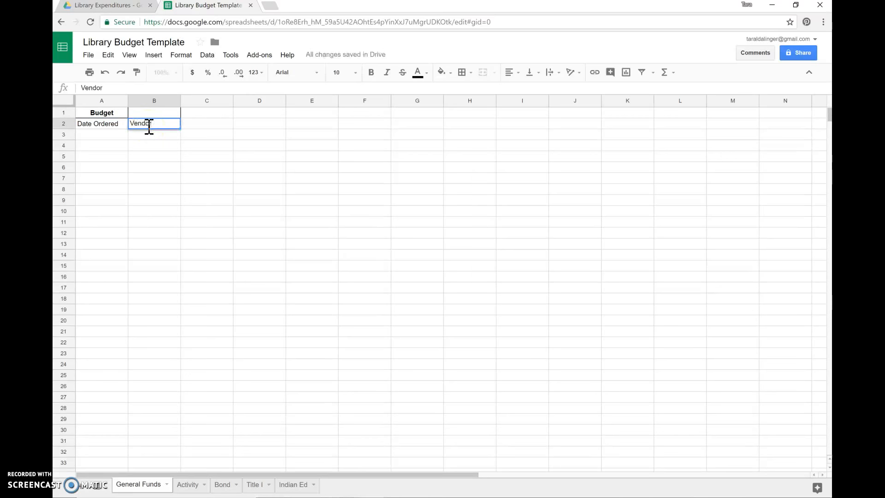
click(197, 126)
text(Materials)
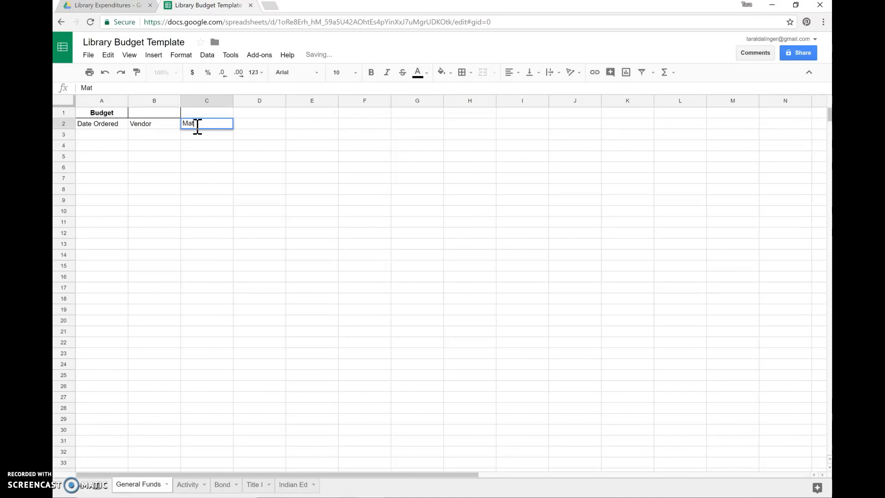
- Continue the header row with "Date Received", "Order Amount" and "Actual Amount" in cells D2, E2 and F2
click(259, 124)
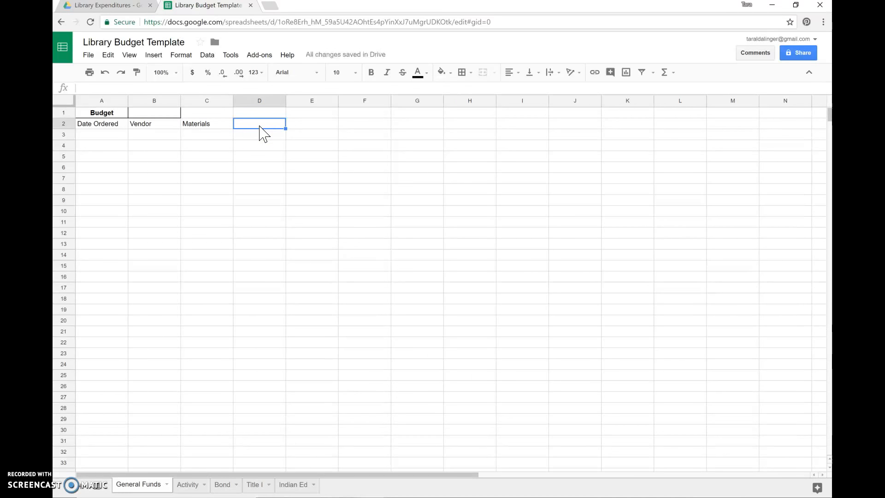
text(Date Received)
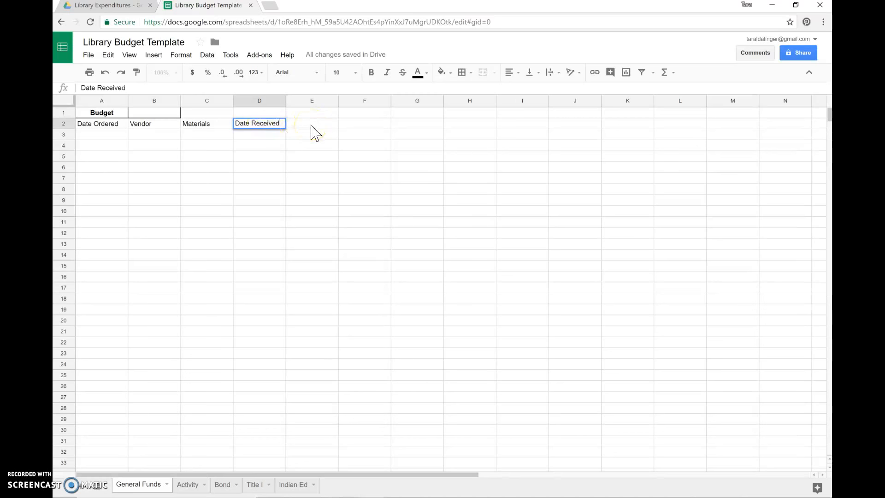
click(312, 130)
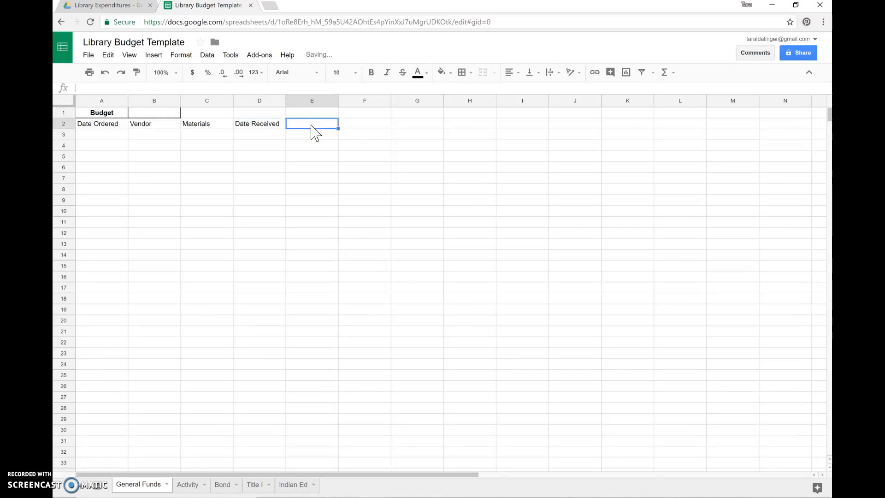
text(Order )
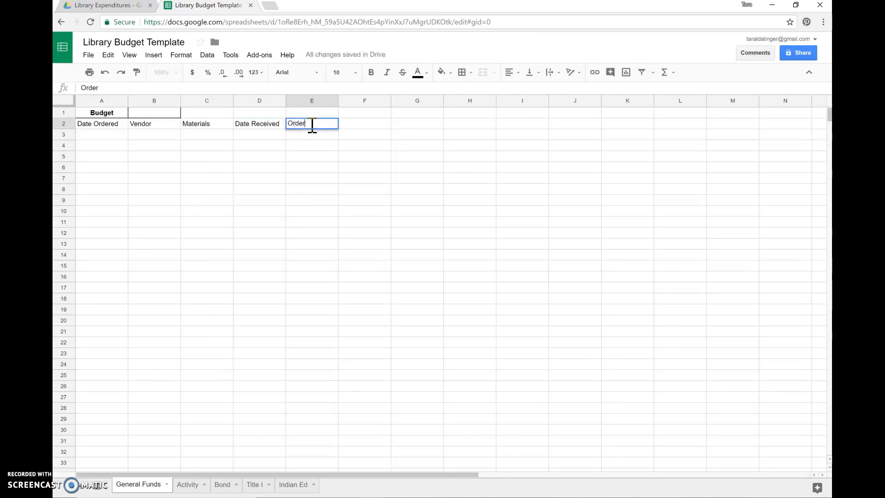
text(Amount)
click(358, 130)
text(Actual)
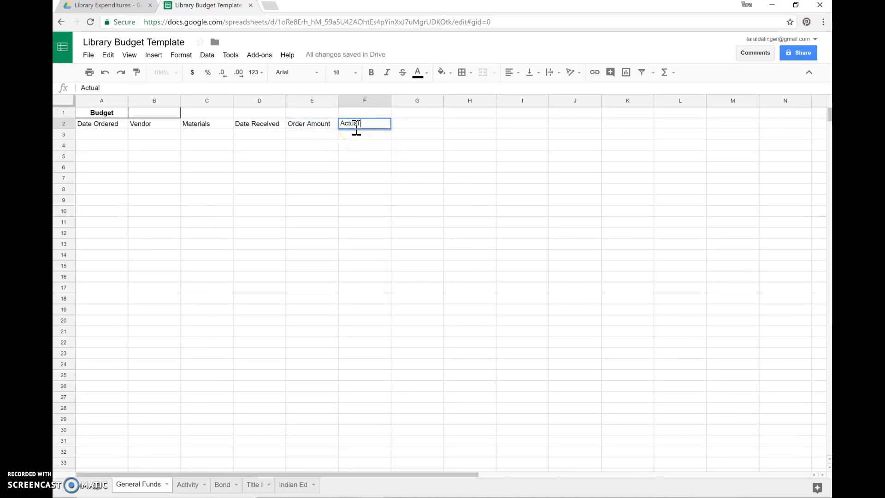
text( Amount)
click(364, 136)
click(317, 130)
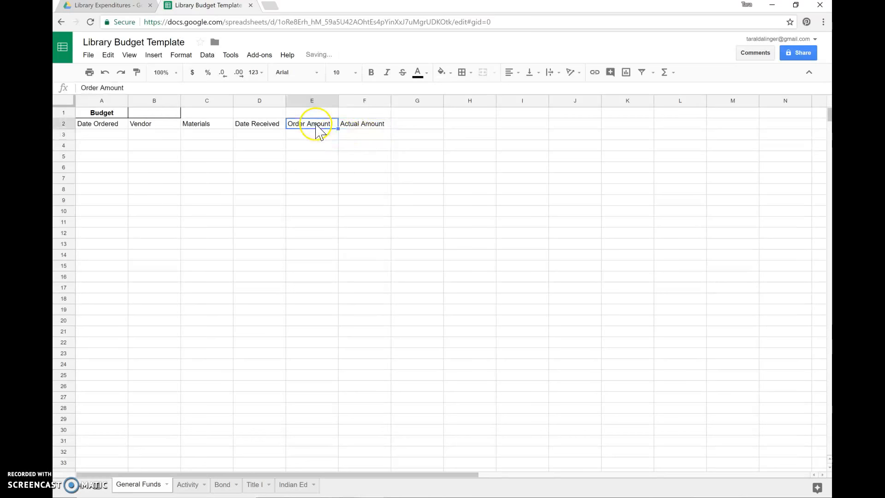
click(371, 131)
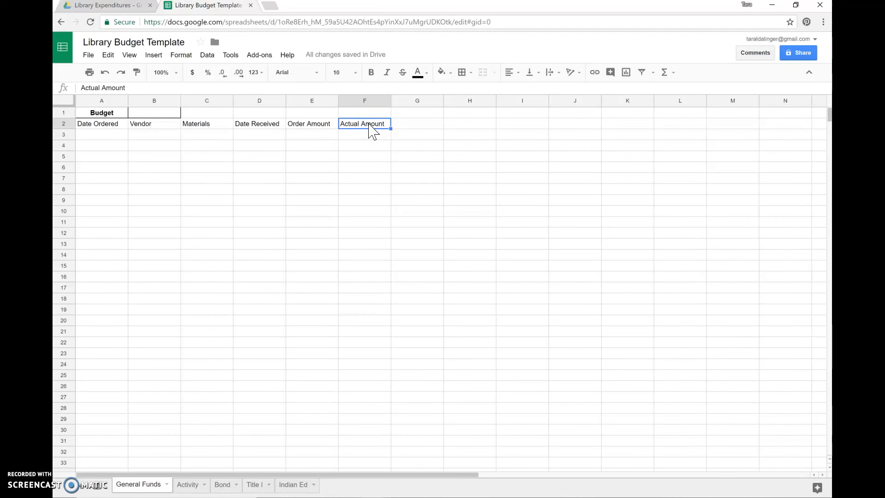
click(321, 128)
click(321, 129)
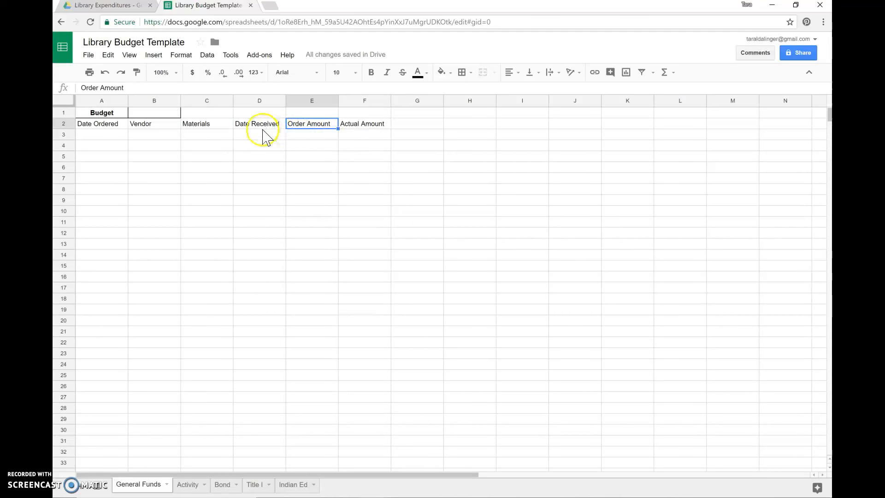
right_click(293, 127)
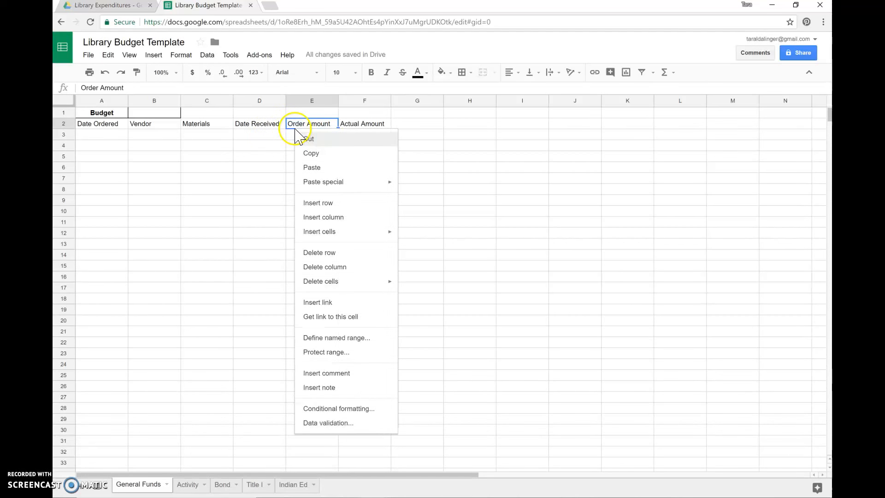
click(293, 126)
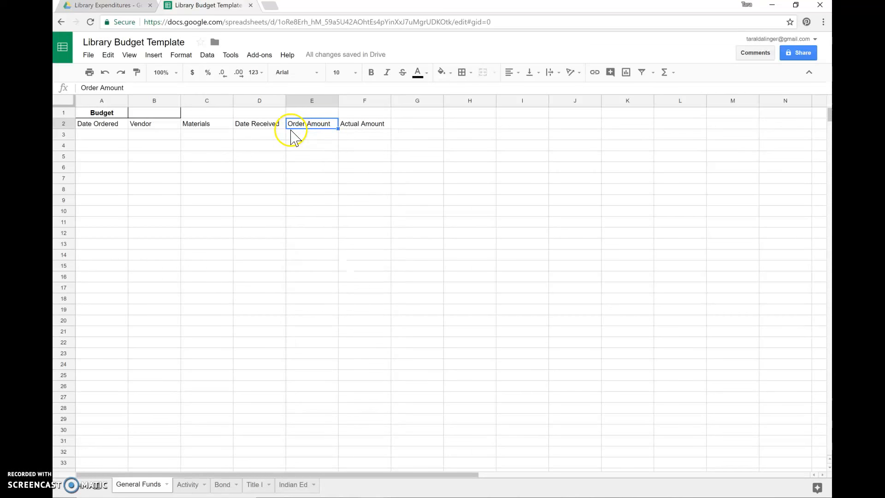
right_click(297, 135)
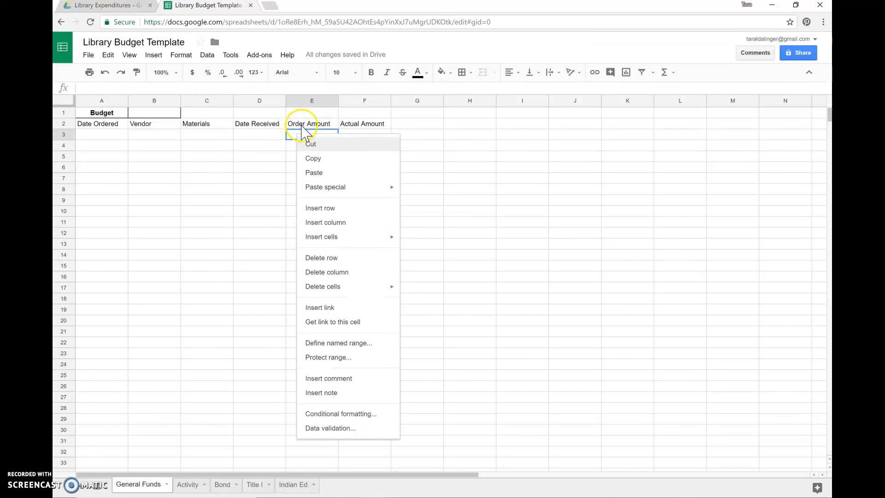
right_click(375, 126)
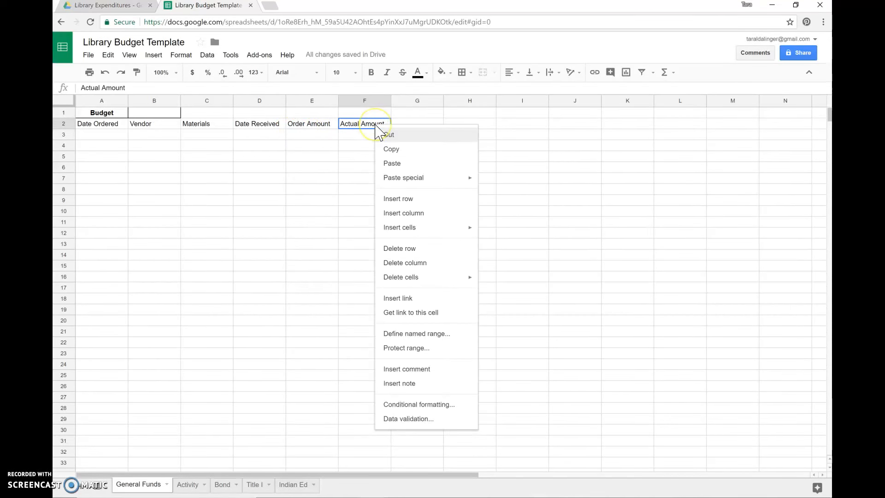
click(344, 130)
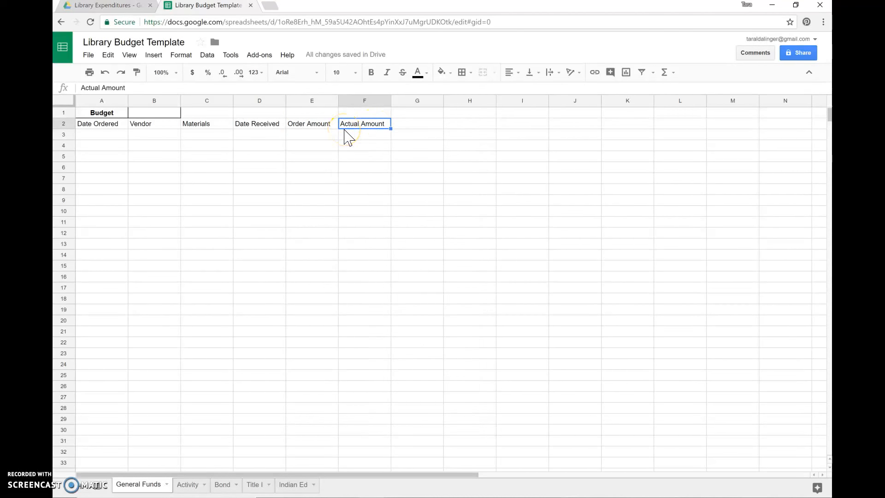
- Apply all borders to the order table range A2:F27, from the header row down through row 27
click(113, 126)
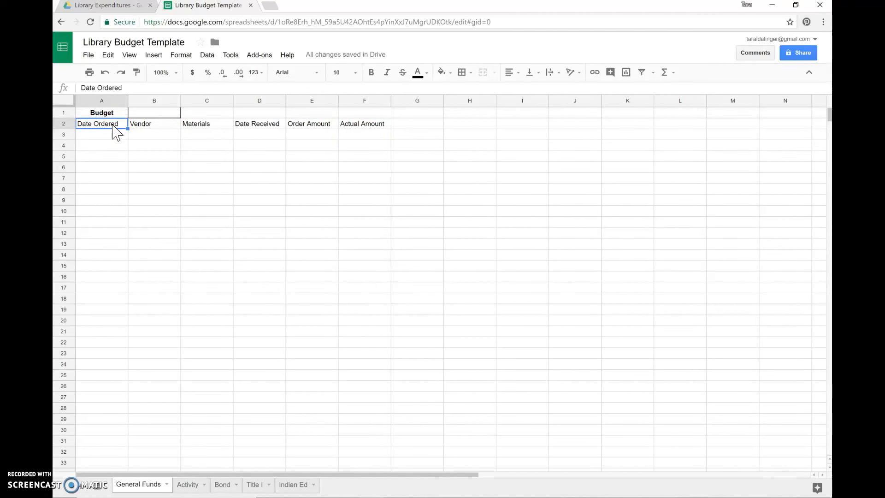
drag(112, 127, 366, 406)
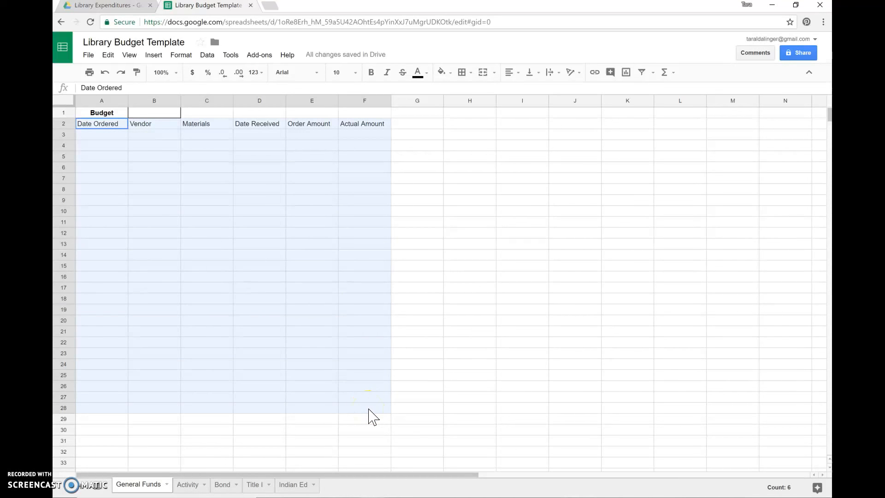
drag(368, 409, 370, 399)
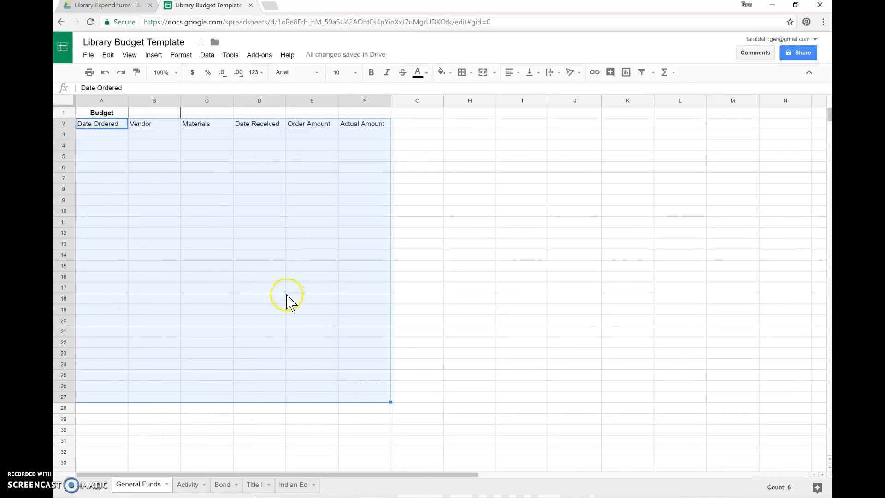
click(471, 73)
click(469, 95)
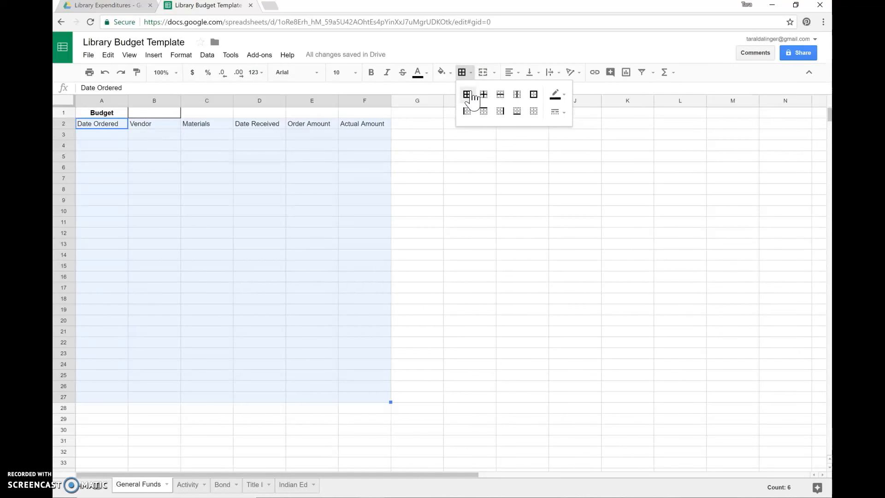
click(472, 95)
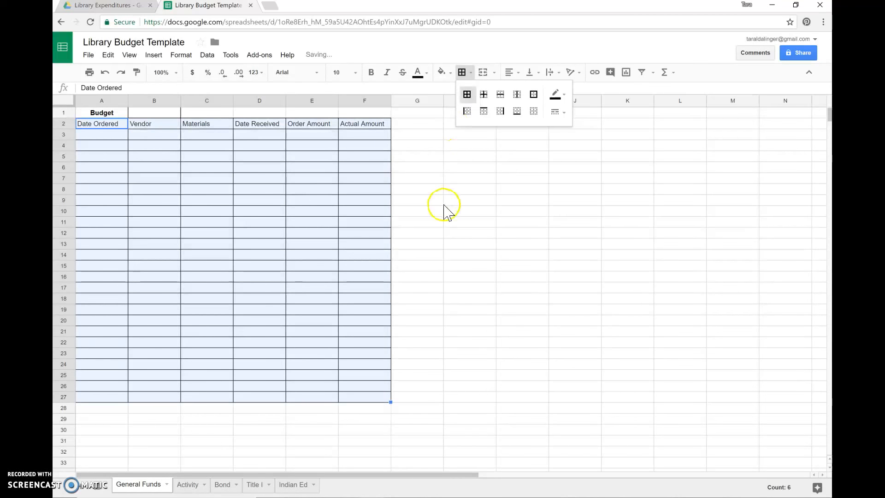
click(454, 232)
- Make the column headers in A2:F2 bold and center them horizontally
drag(104, 125, 364, 131)
click(371, 75)
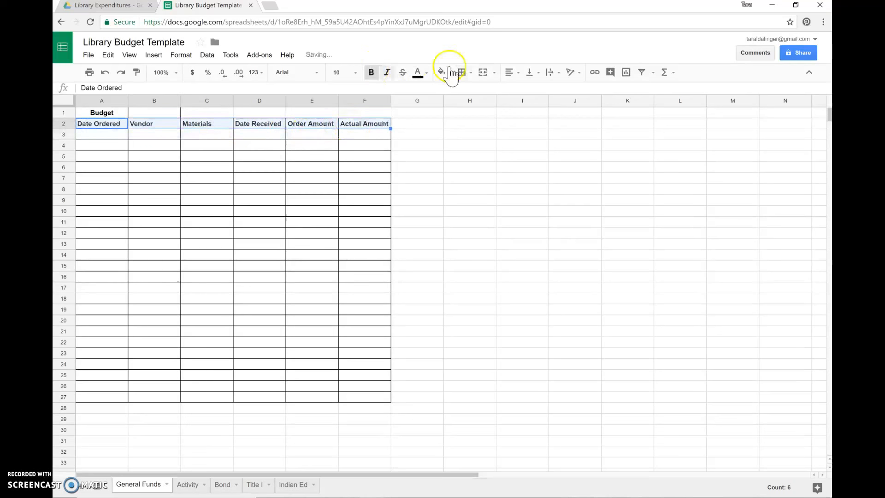
click(516, 79)
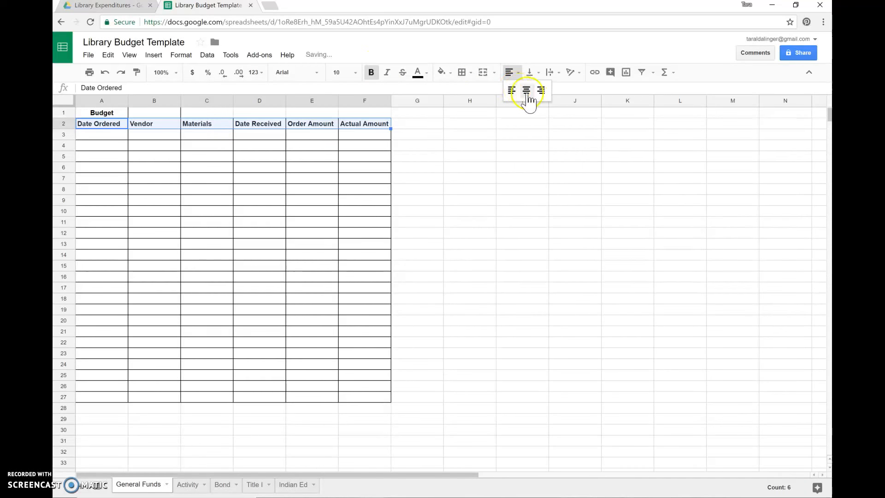
click(528, 92)
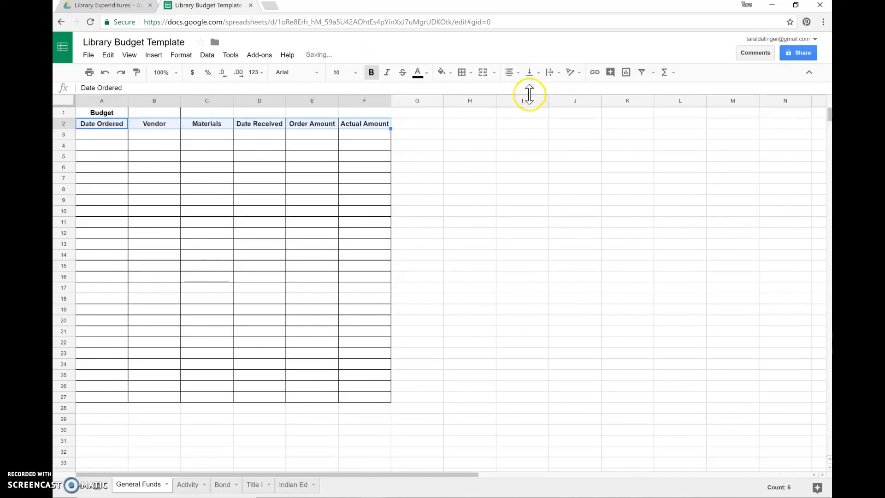
click(469, 179)
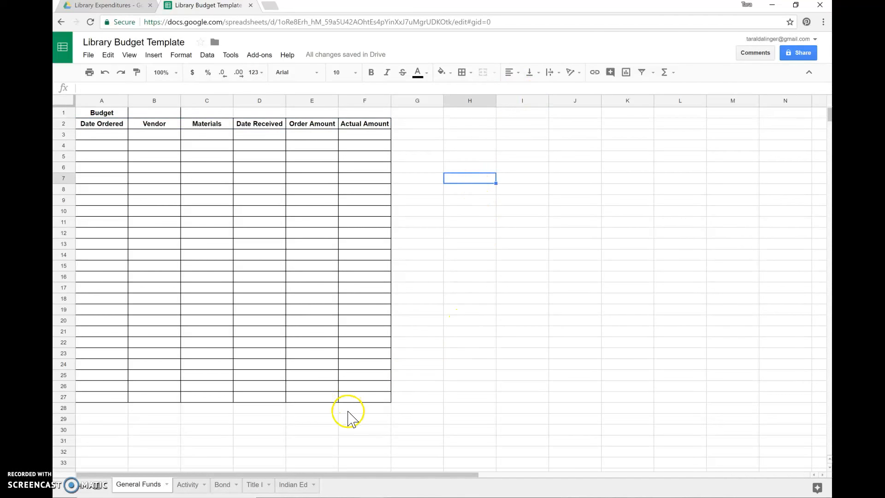
- Apply all borders to cells D28:F29, directly below the order table
click(312, 407)
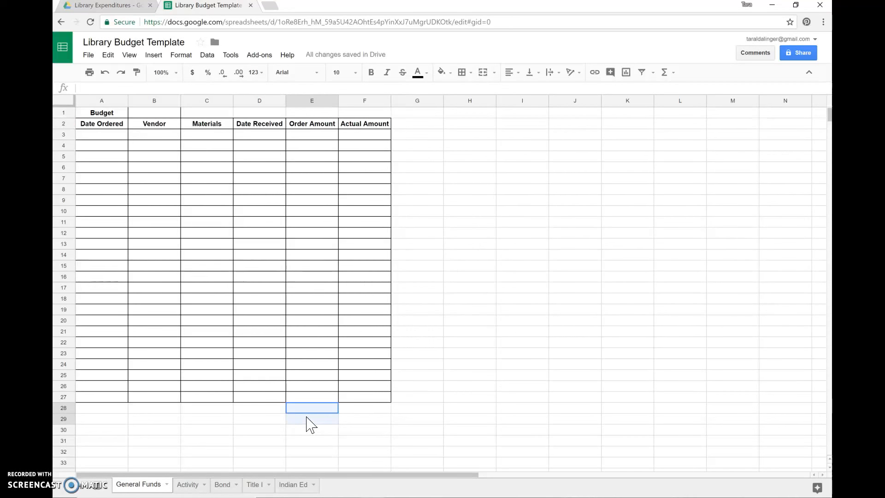
click(277, 412)
mouse_move(276, 410)
mouse_down()
mouse_move(365, 420)
mouse_move(346, 412)
mouse_up()
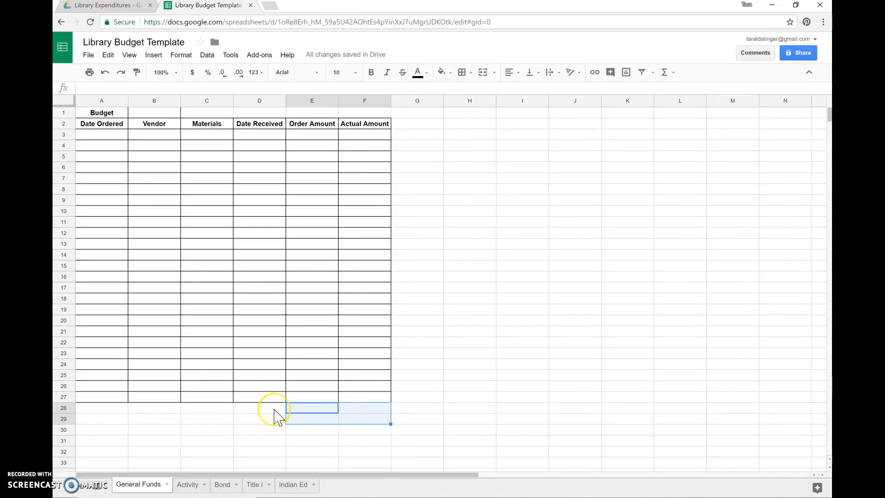
drag(275, 410, 361, 426)
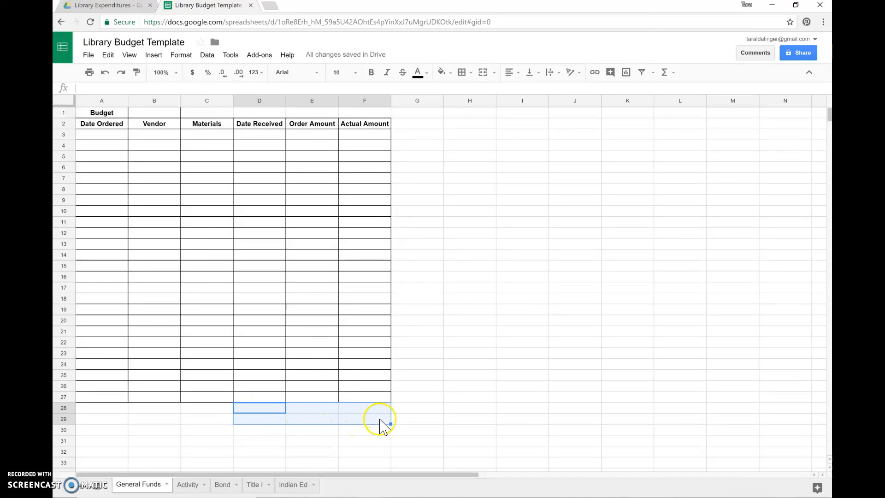
click(463, 73)
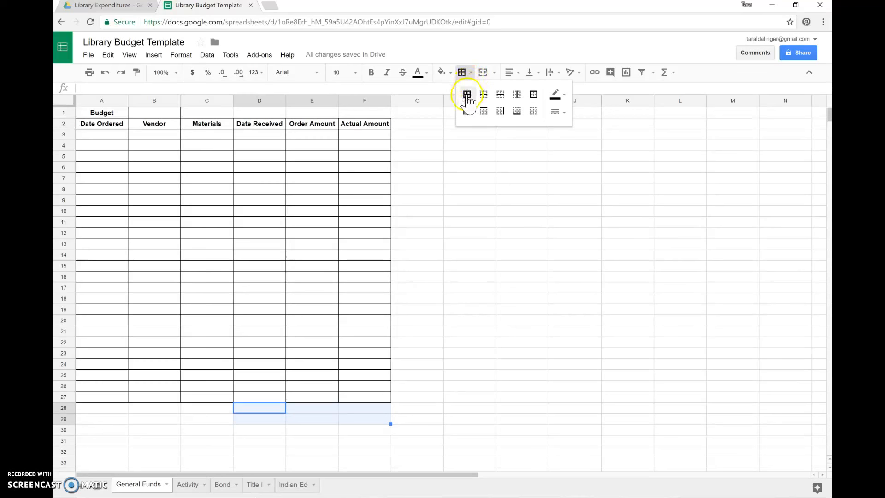
click(466, 95)
click(446, 288)
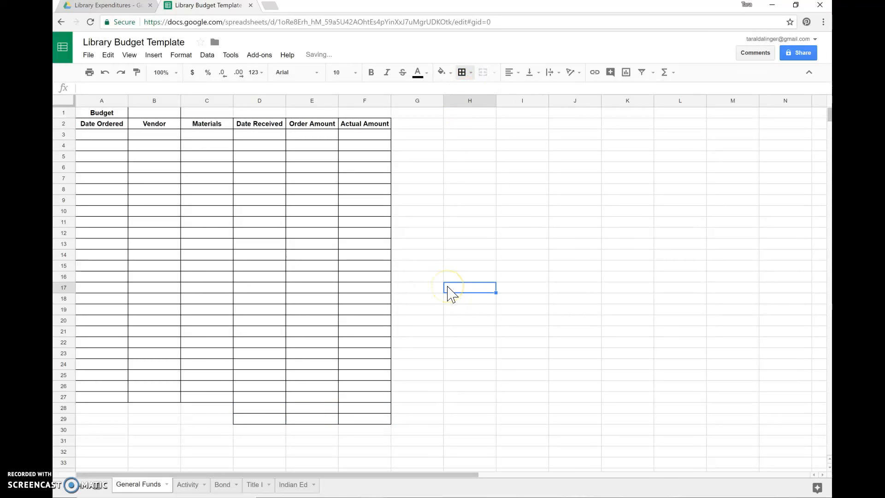
- Enter the labels "Total" in cell D28 and "Balance" in cell D29
click(276, 406)
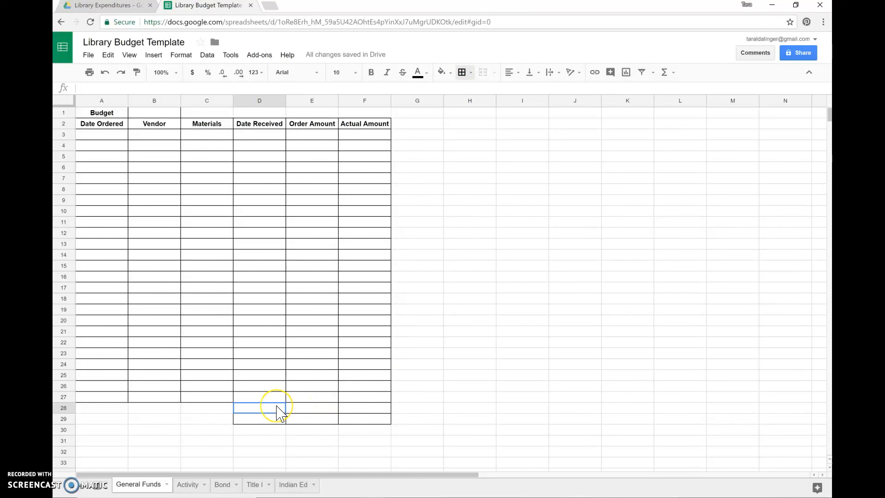
text(Total)
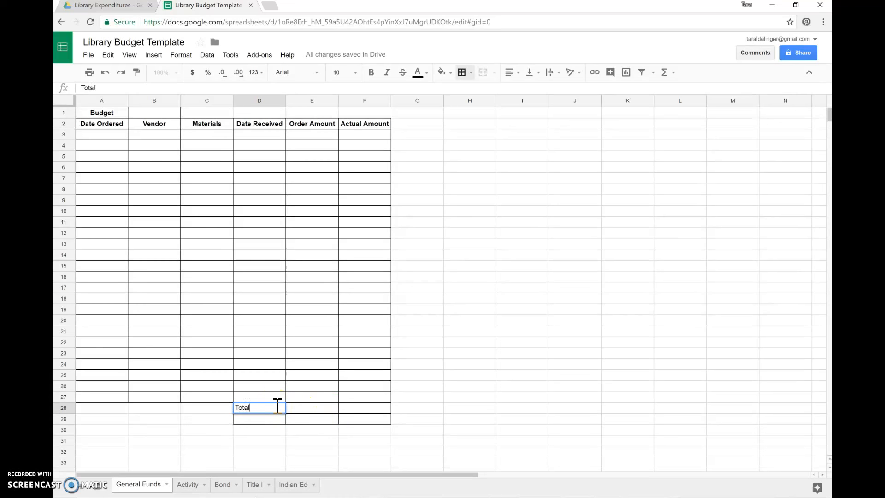
click(278, 421)
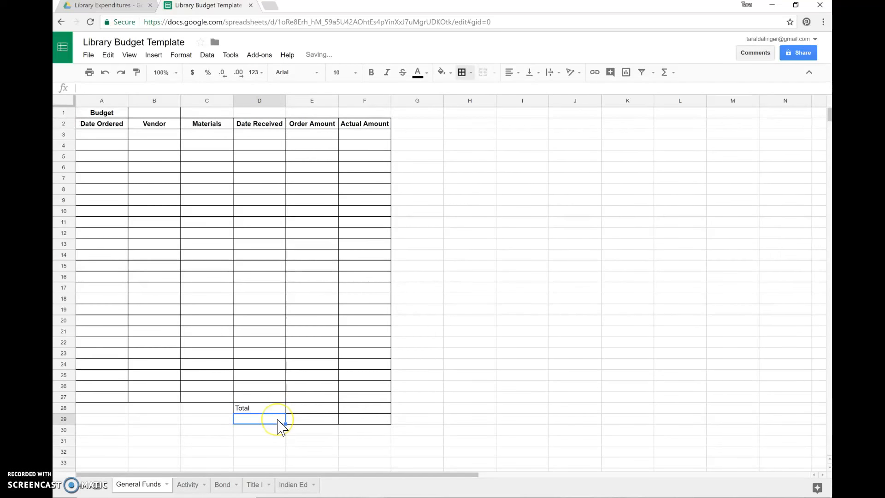
text(Balance)
- Make the Total and Balance labels in D28:D29 bold and align them right
click(276, 406)
drag(275, 408, 279, 419)
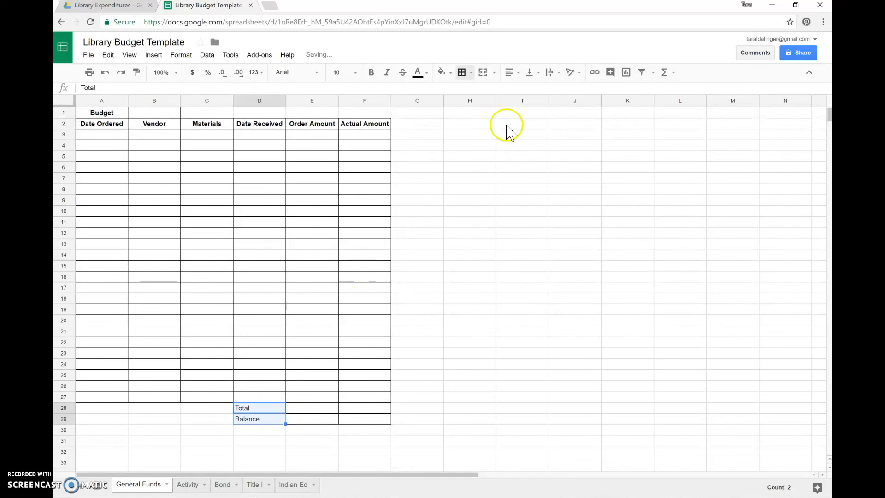
click(371, 72)
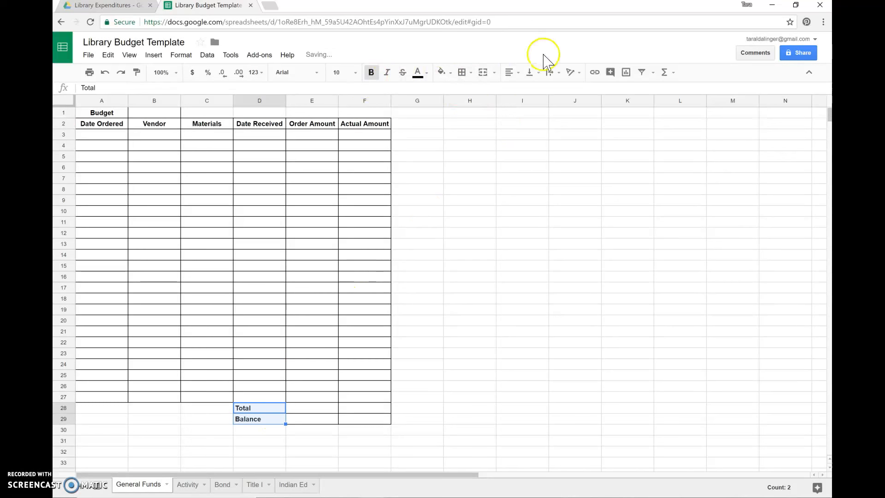
click(515, 74)
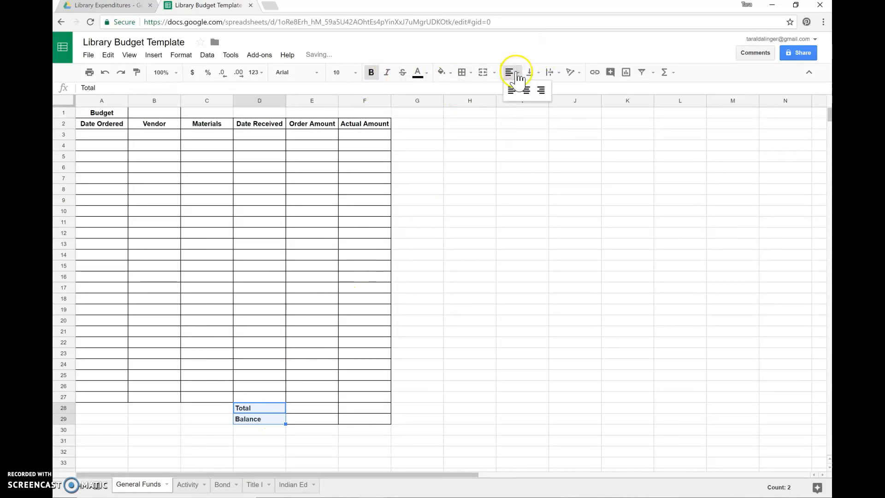
click(540, 91)
click(552, 267)
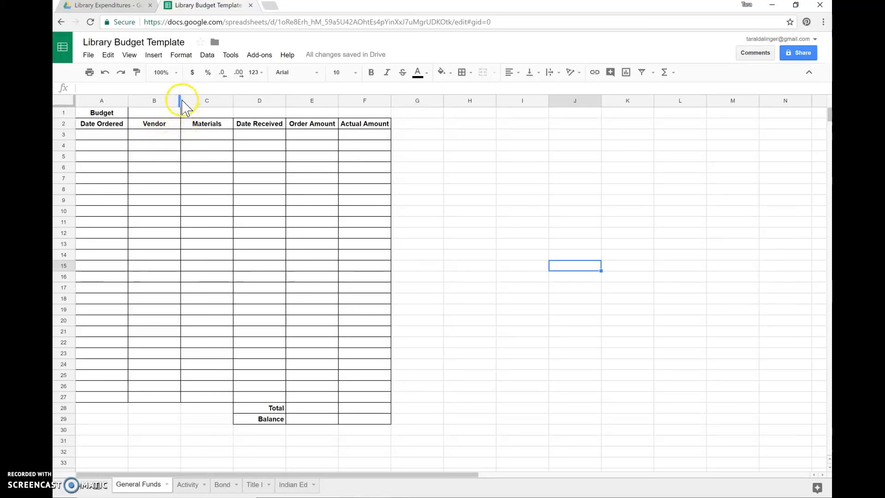
- Widen the Vendor column slightly and the Materials column to about twice its width
drag(179, 99, 193, 102)
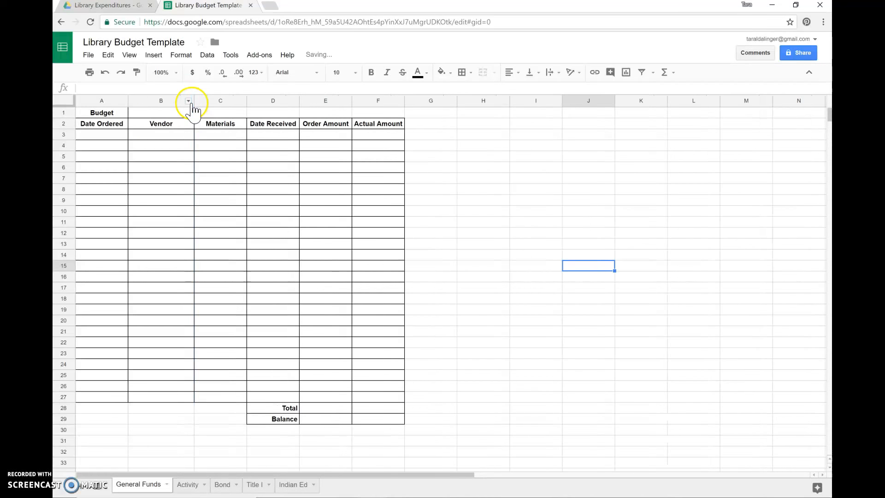
right_click(256, 109)
drag(246, 101, 300, 107)
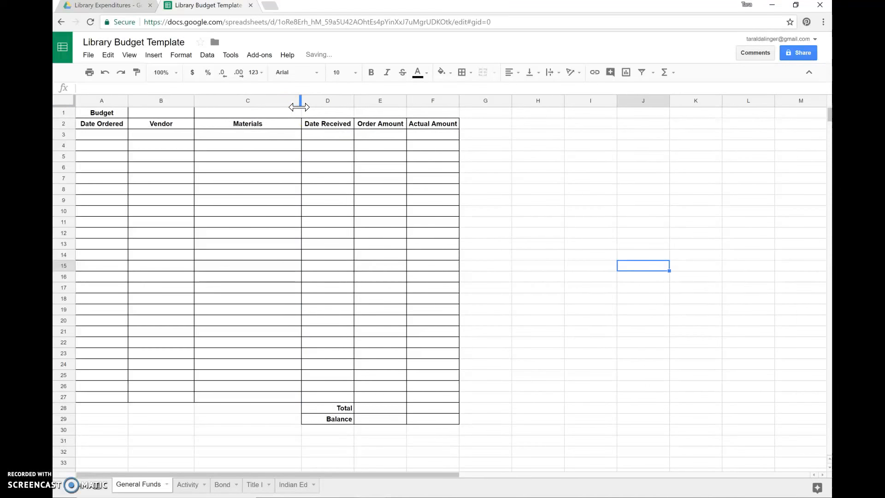
- Set the number format of the Order Amount and Actual Amount cells E3:F29 to Currency
click(375, 137)
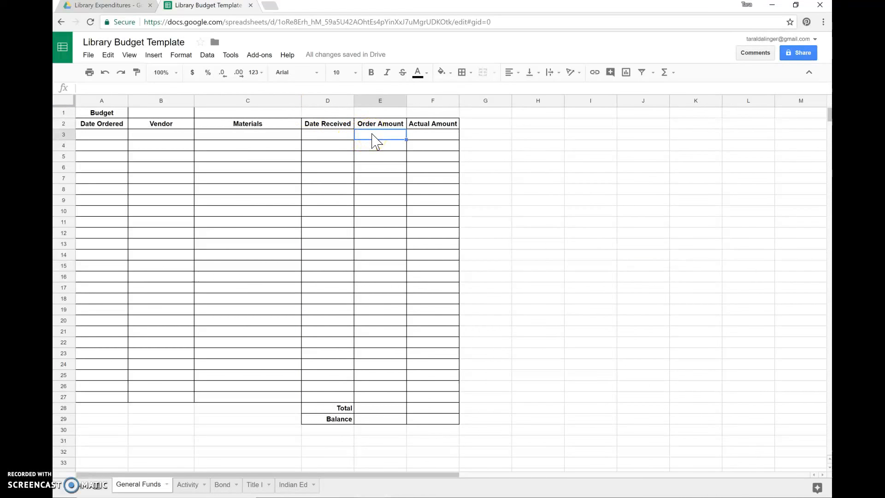
drag(372, 134, 450, 417)
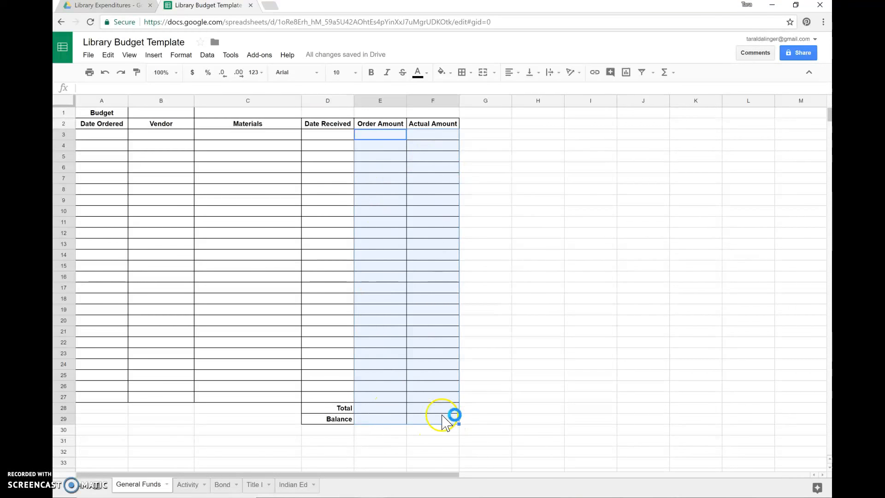
click(258, 74)
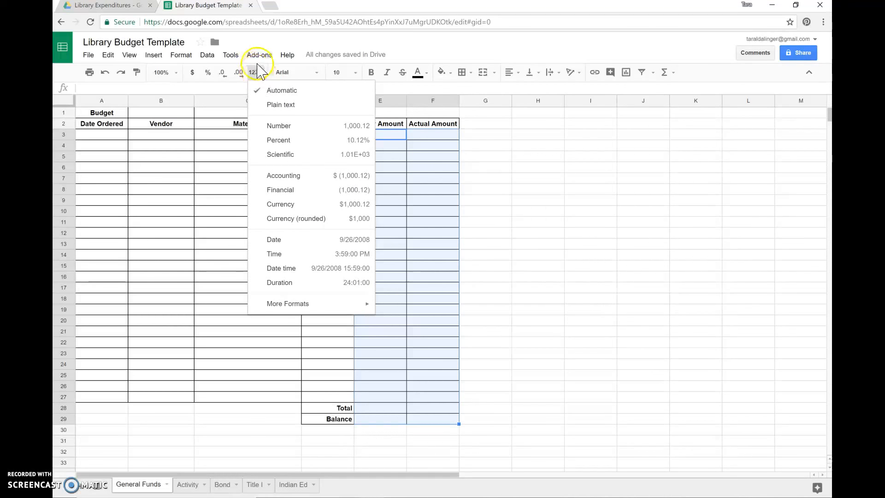
click(327, 205)
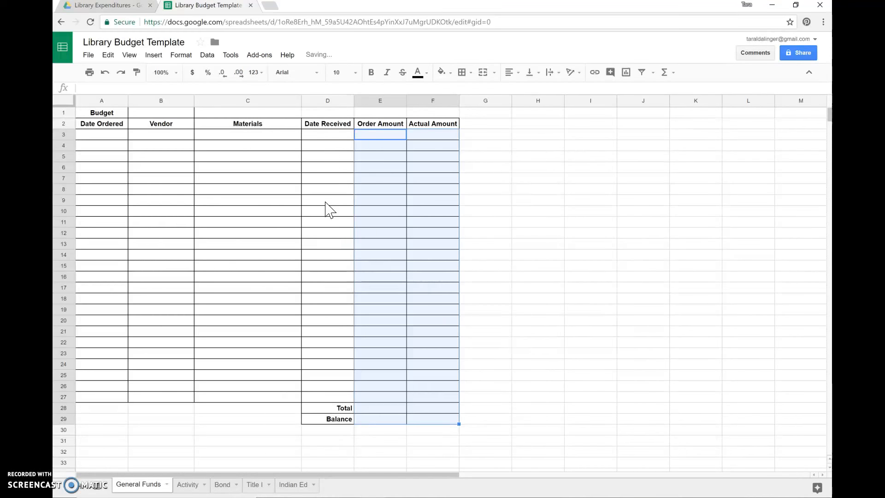
- Enter 1234 in the first Actual Amount cell, F3, to test the currency format, and clear the cell again
click(392, 136)
click(424, 135)
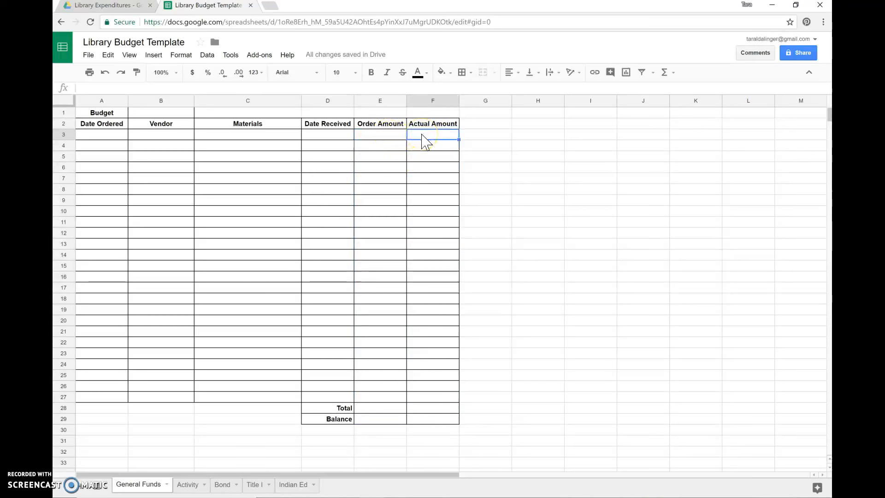
text(1234)
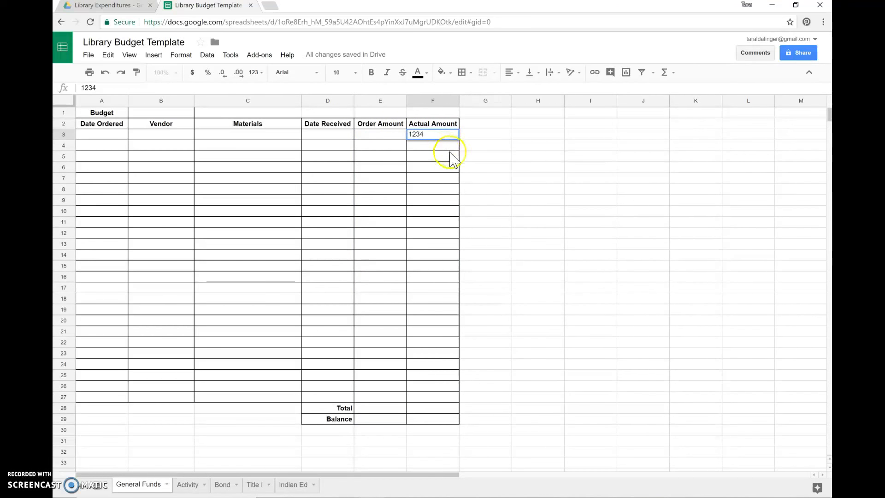
click(487, 185)
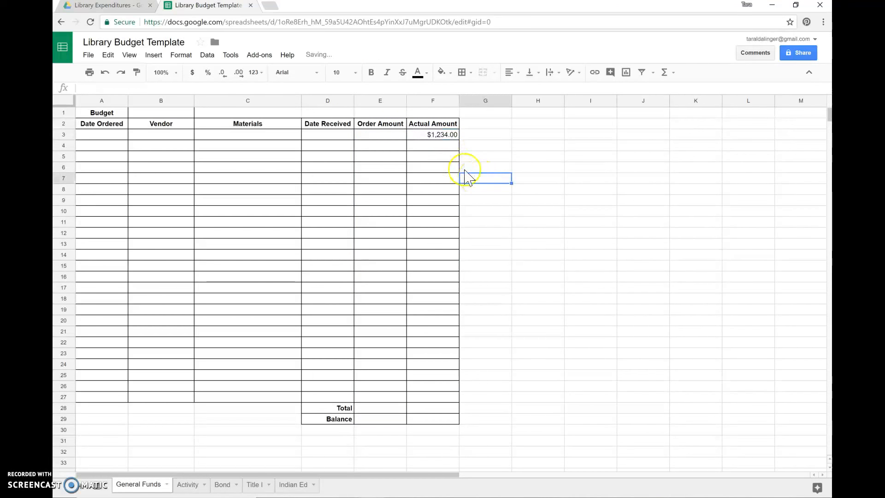
click(450, 139)
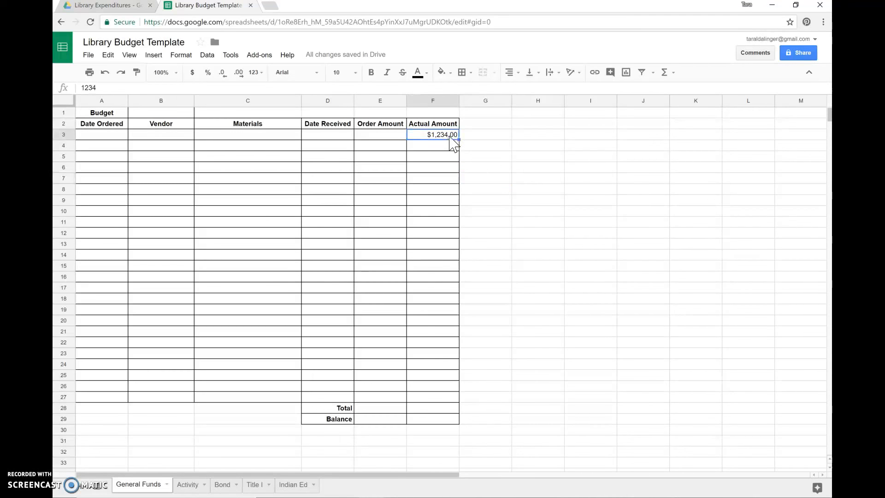
click(452, 137)
key(Delete)
click(485, 162)
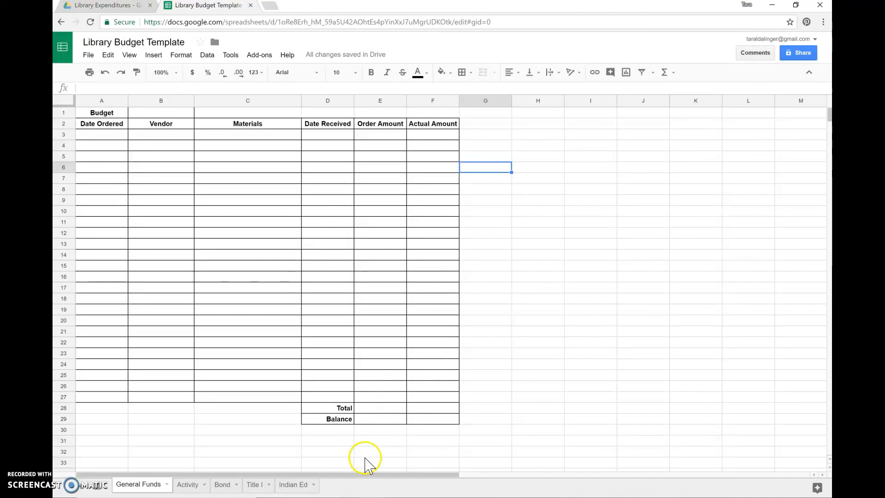
click(382, 410)
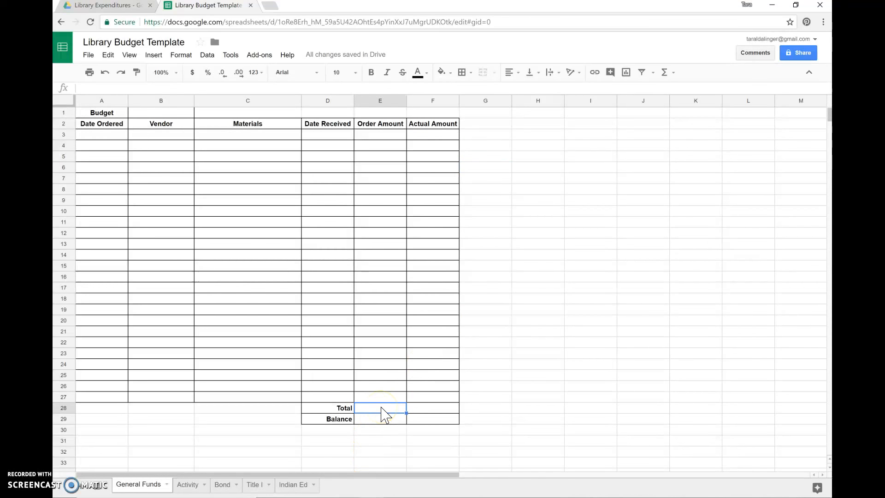
click(424, 410)
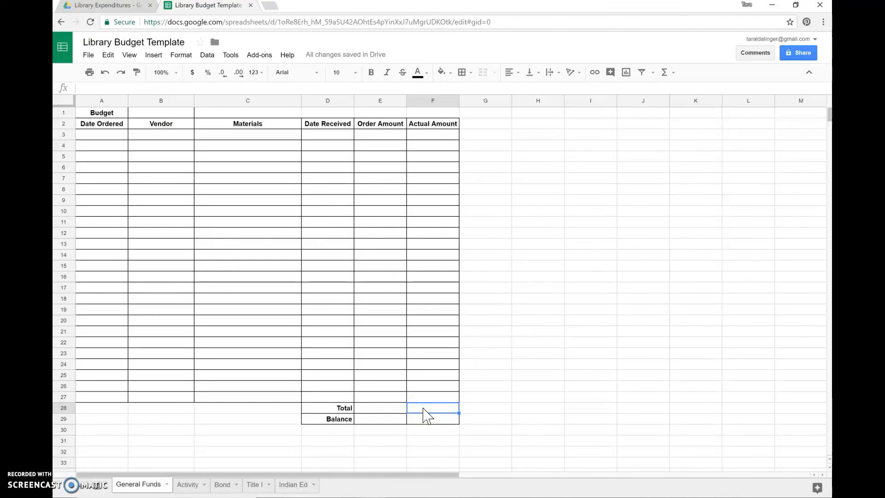
click(384, 405)
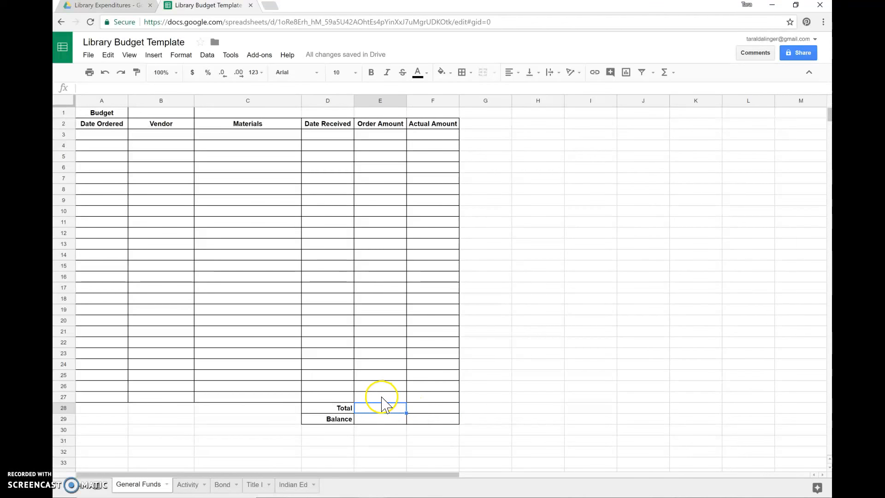
click(382, 398)
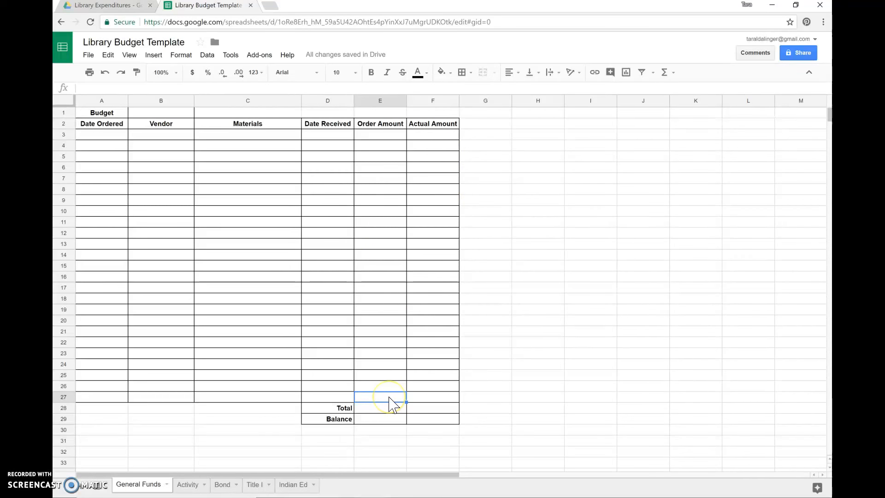
right_click(387, 367)
right_click(579, 356)
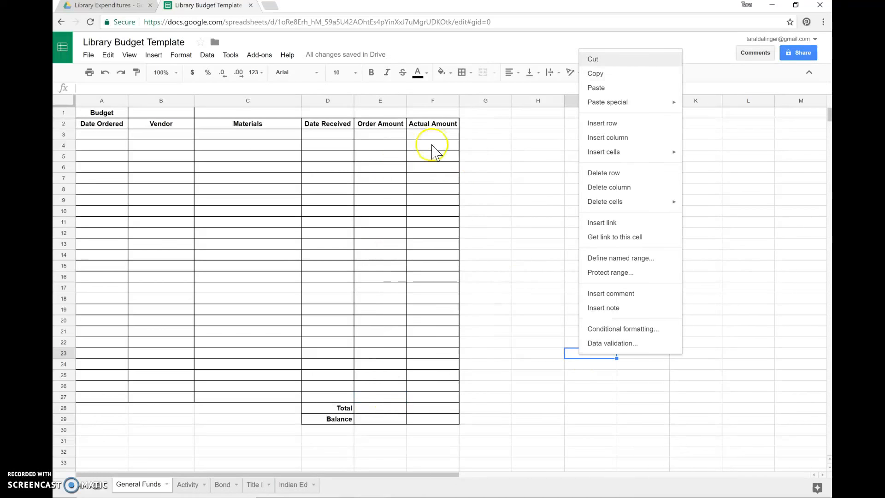
- Total the Order Amount column in cell E28 with a SUM of E3:E27
click(396, 136)
drag(396, 141, 389, 396)
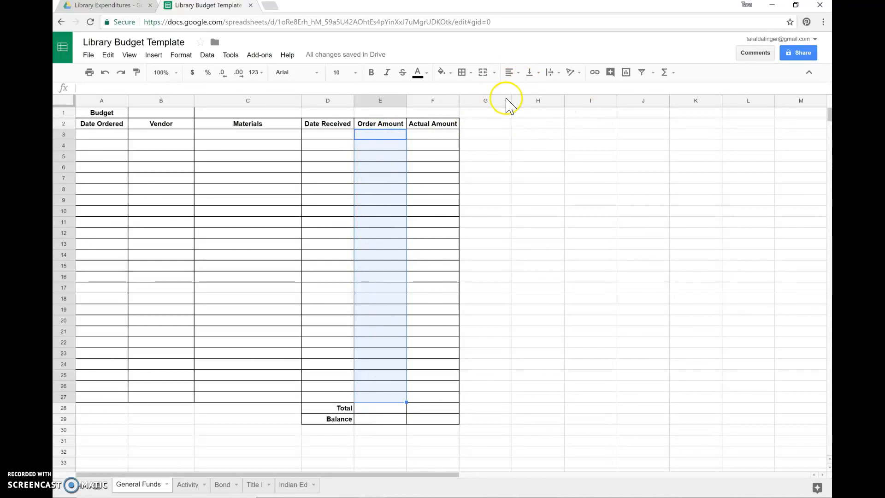
click(674, 77)
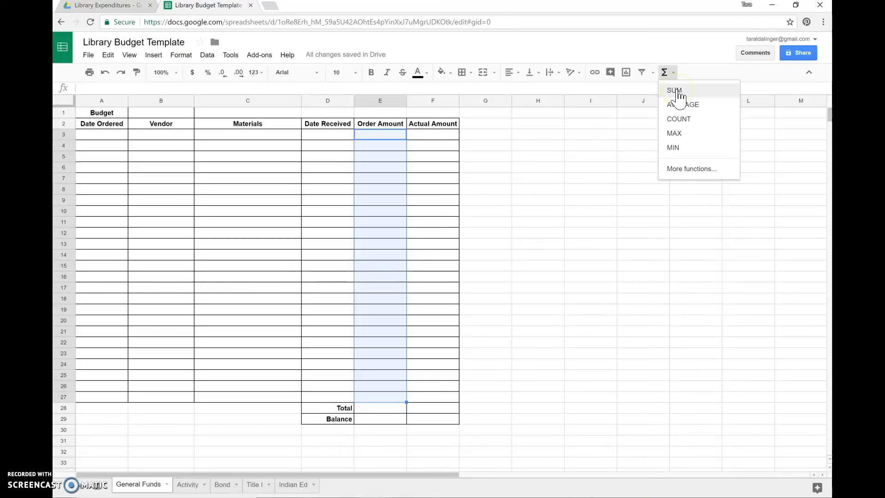
click(674, 90)
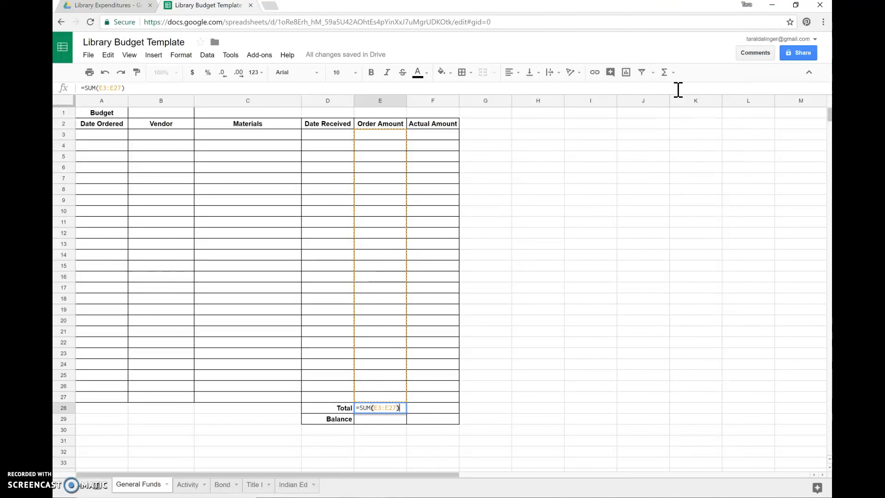
click(622, 322)
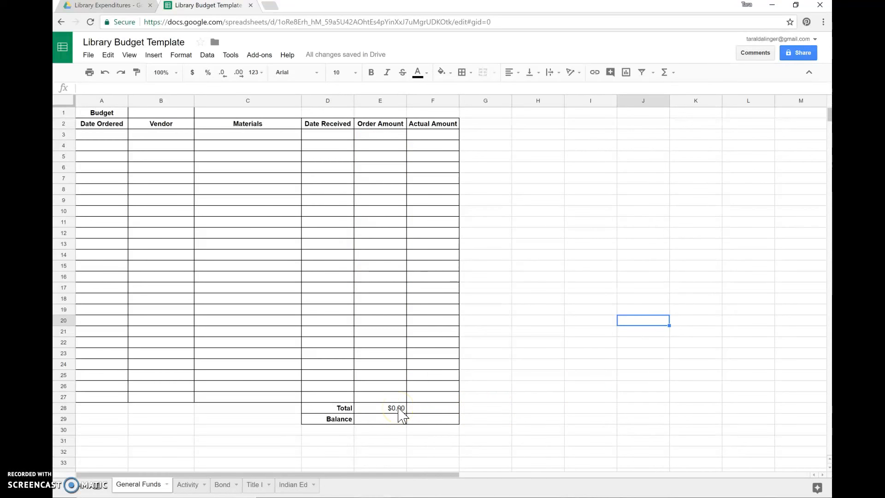
- Total the Actual Amount column in cell F28 with a SUM of F3:F27
click(446, 142)
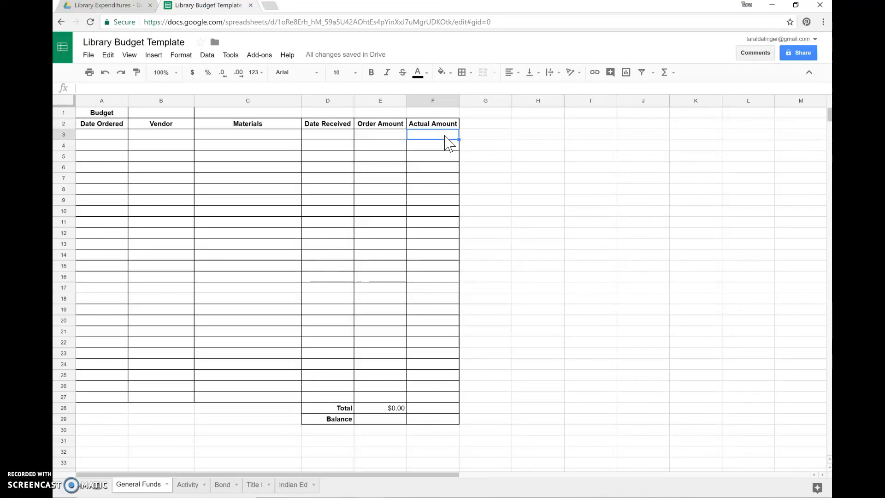
mouse_move(445, 135)
mouse_down()
mouse_move(440, 182)
mouse_move(458, 297)
mouse_move(452, 398)
mouse_up()
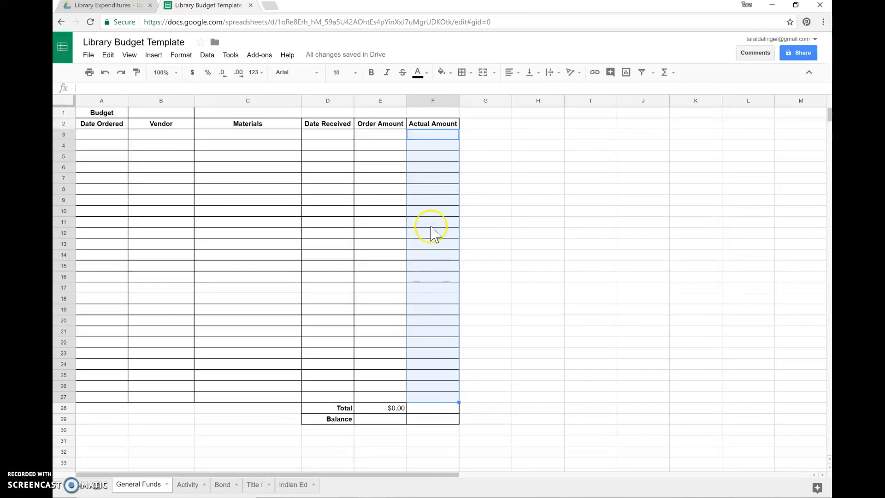
click(672, 80)
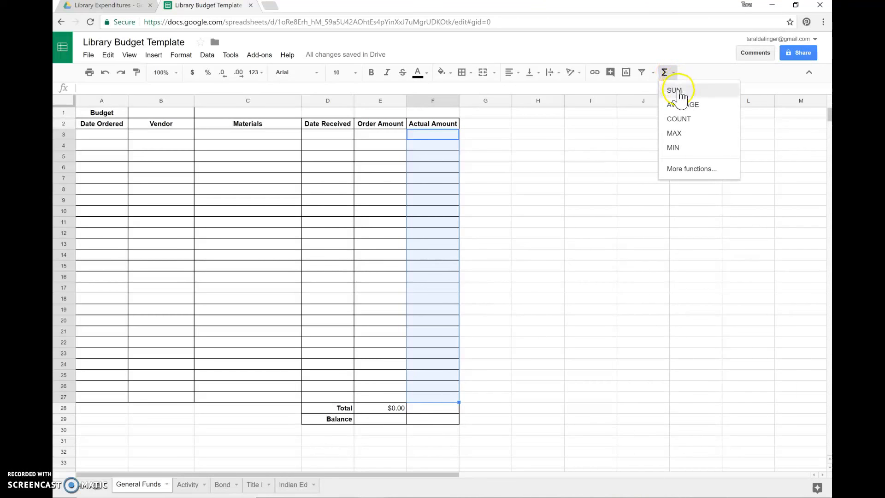
click(677, 91)
click(561, 293)
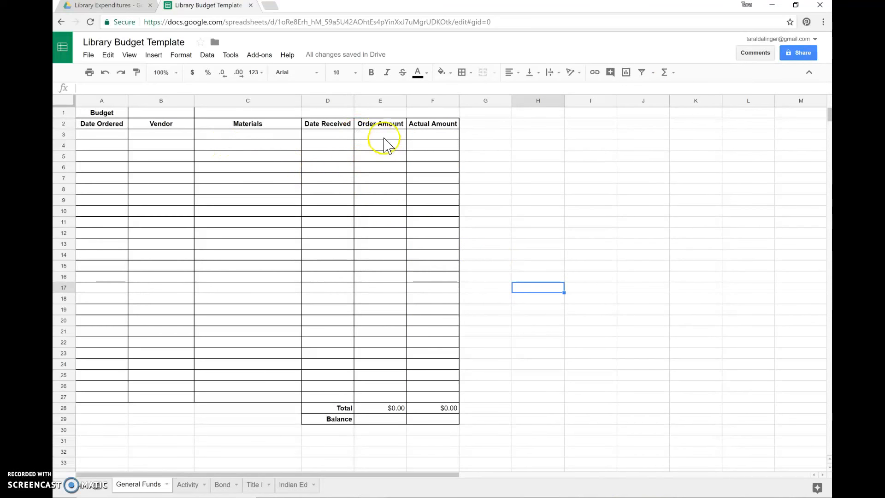
- Start a sample order in row 3 with the order date "Sept. 25" and the vendor "Permabound"
click(101, 133)
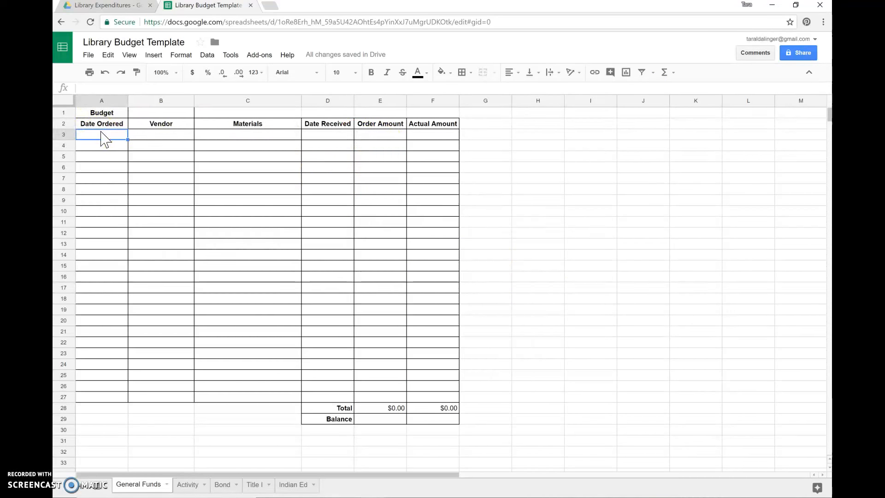
click(108, 138)
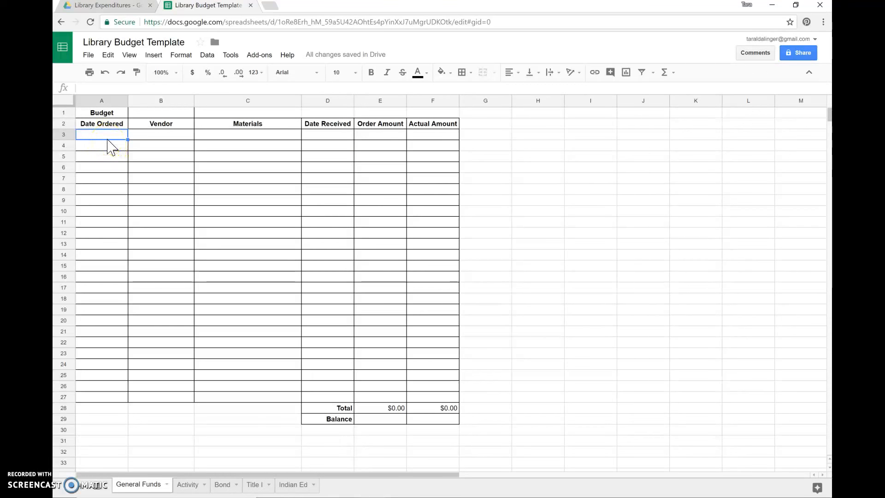
text(Sept. 25)
click(155, 137)
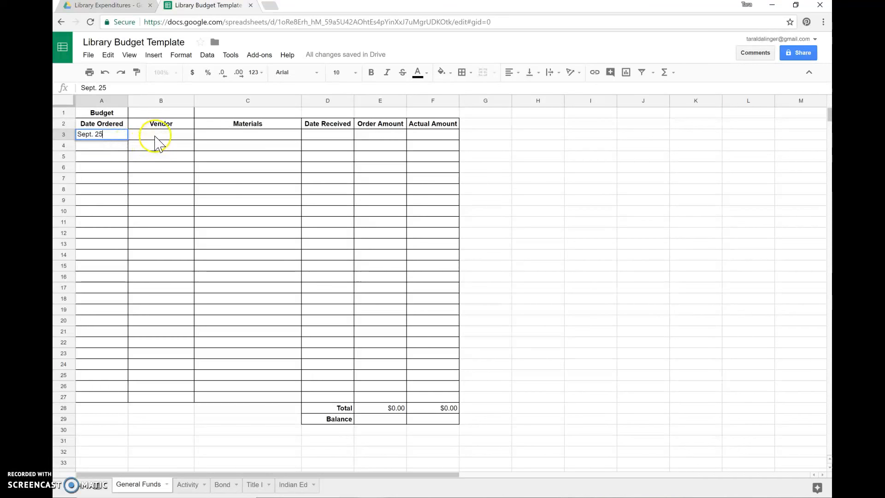
text(Per)
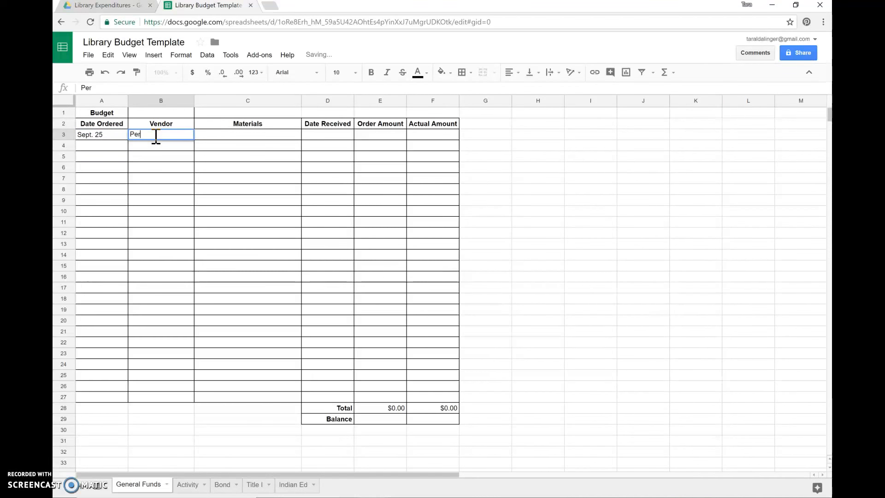
text(mabound)
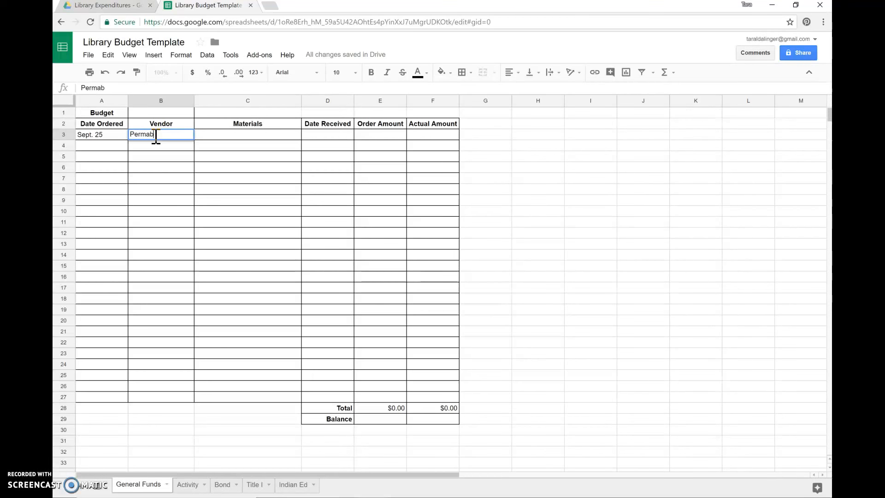
- Enter "Primary Nonfiction, Everyone" as the materials of the sample order in cell C3
click(243, 134)
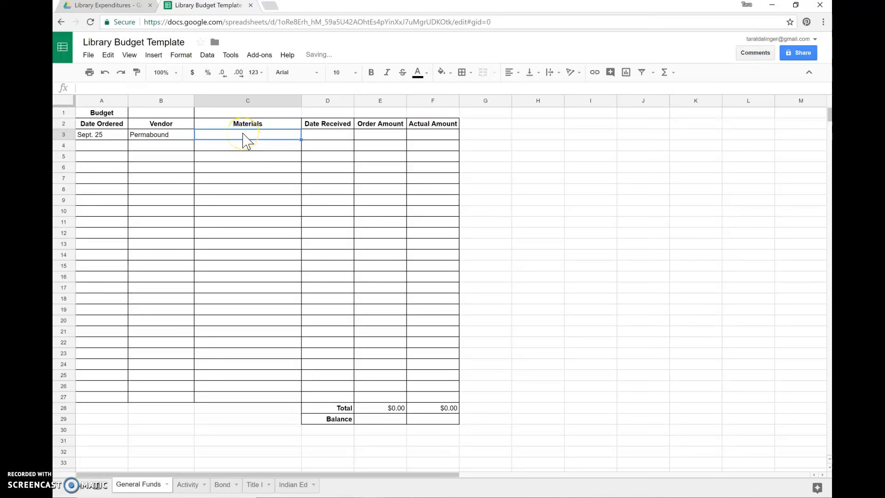
text(Prima)
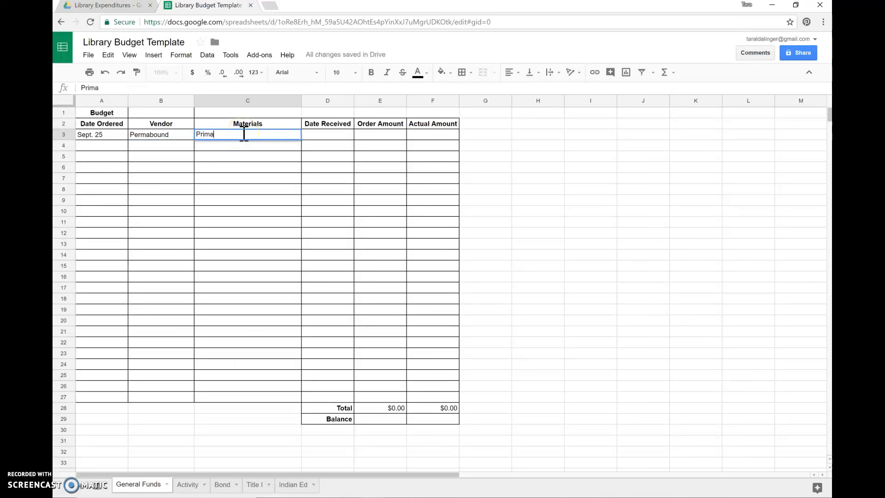
text(ry Nonfiction)
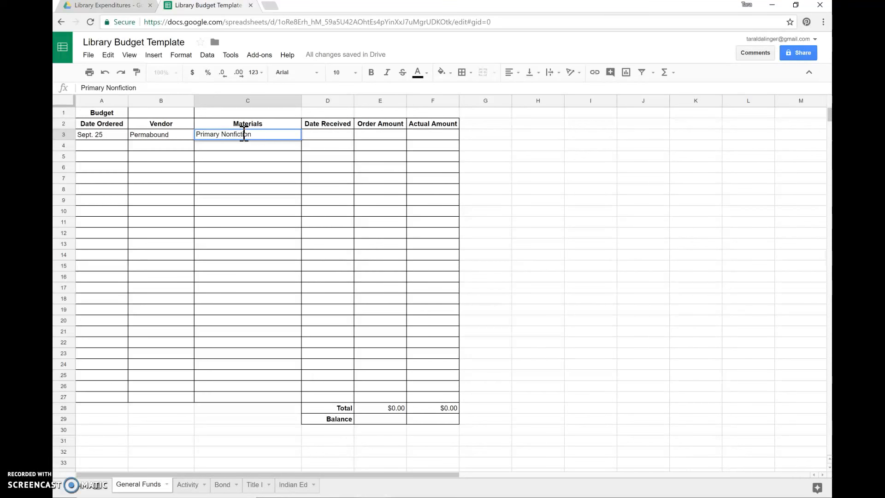
text(, Everyone)
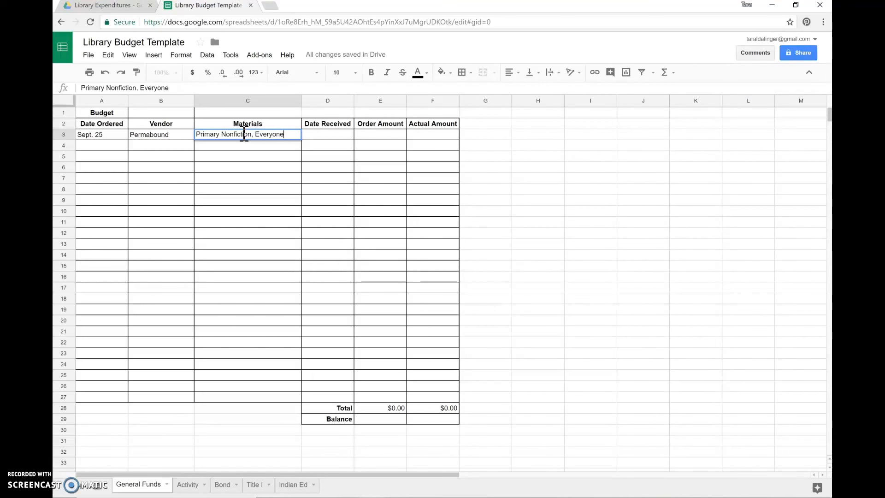
- Enter 3105.15 as the order amount of the Permabound order in cell E3, leaving Date Received empty
click(323, 137)
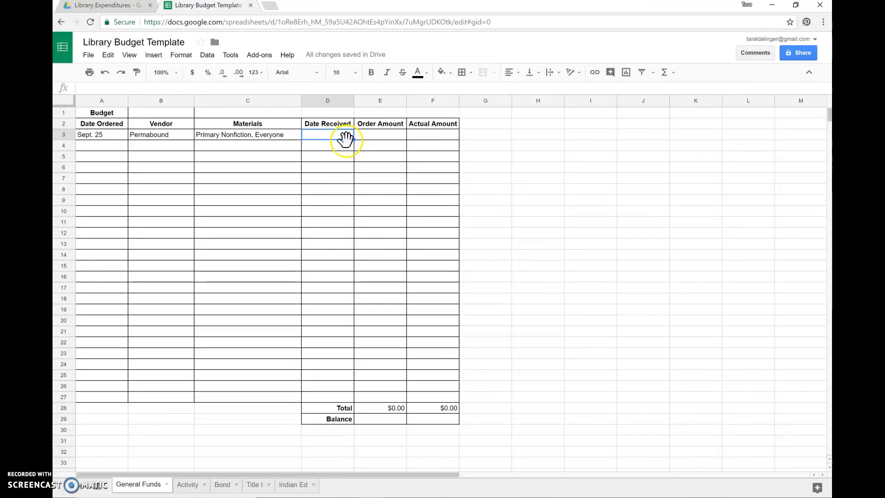
click(399, 136)
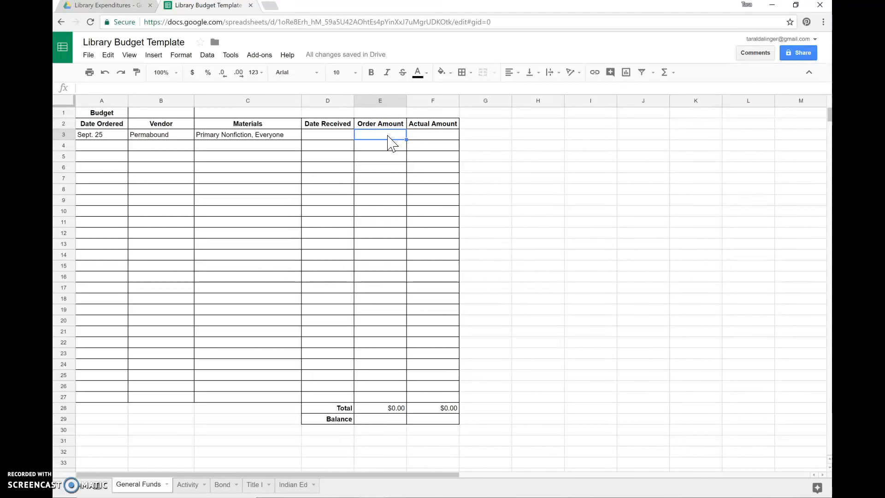
text(3105.15)
click(393, 139)
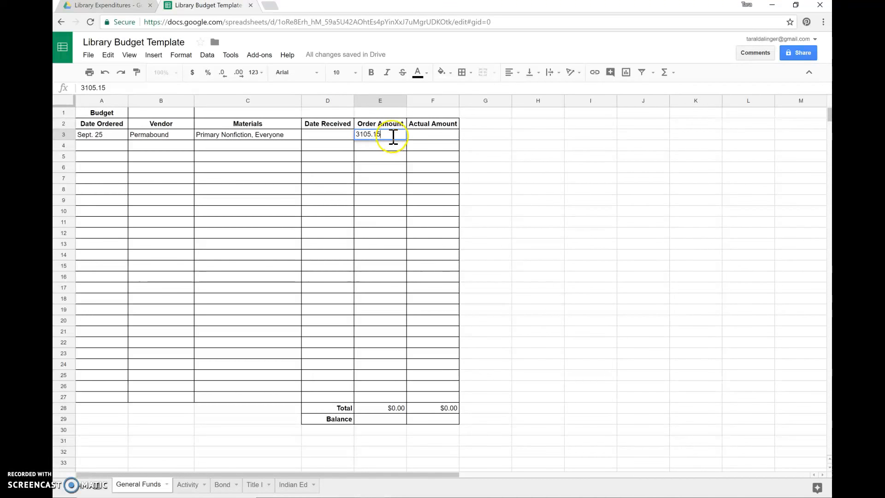
click(503, 162)
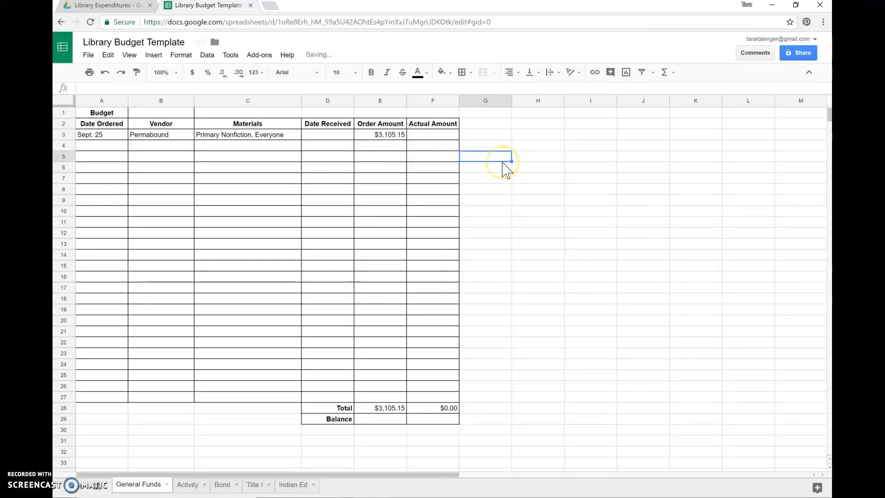
- Enter a budget of 6000 in cell B1
click(175, 114)
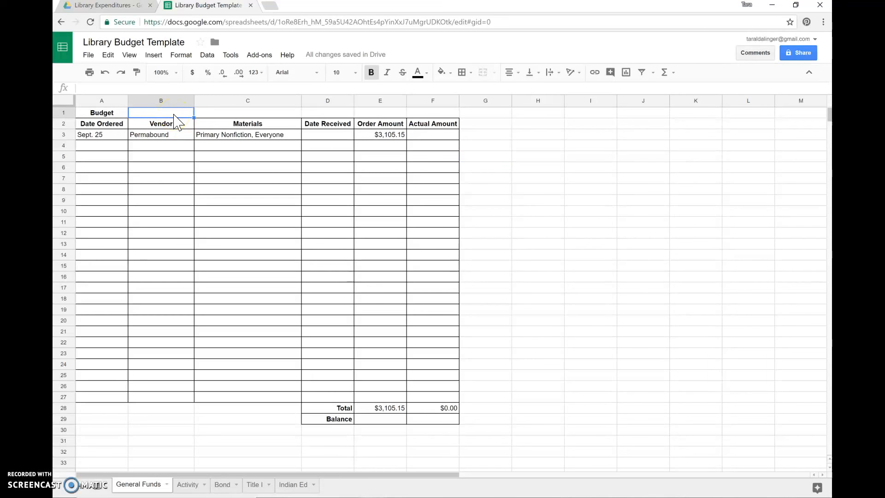
text(6000)
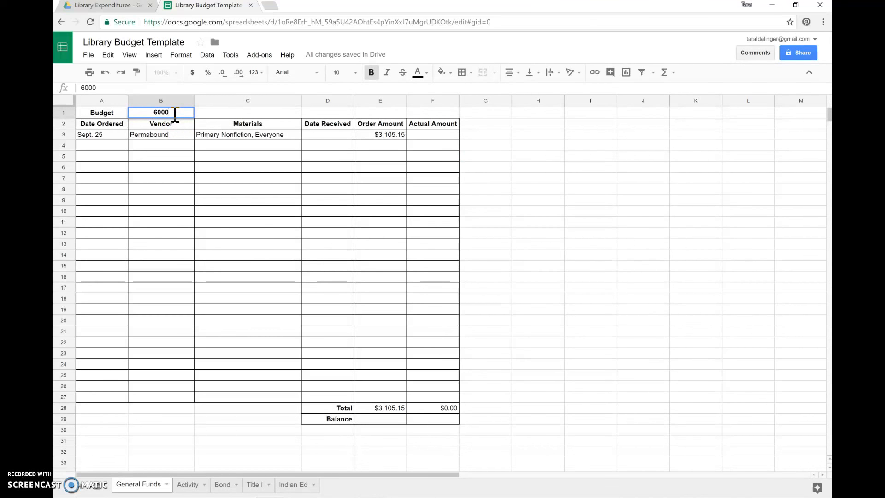
click(224, 112)
click(509, 244)
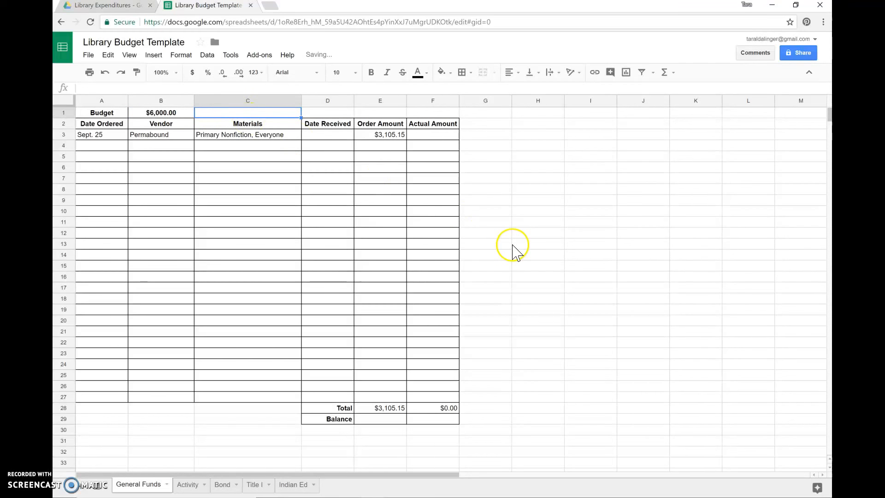
click(399, 136)
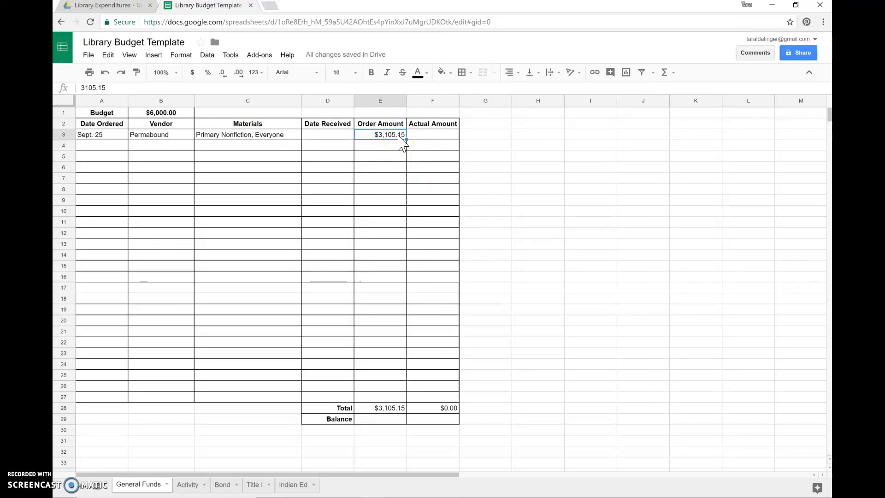
- Complete the Permabound order in row 3 with the date received "Nov. 1" and an actual amount of 3,065.32
click(338, 141)
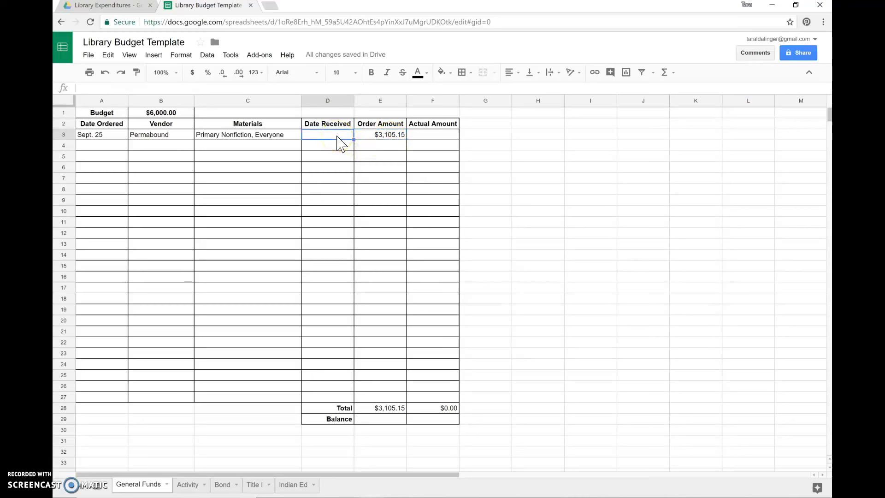
text(Nov. 1)
click(451, 139)
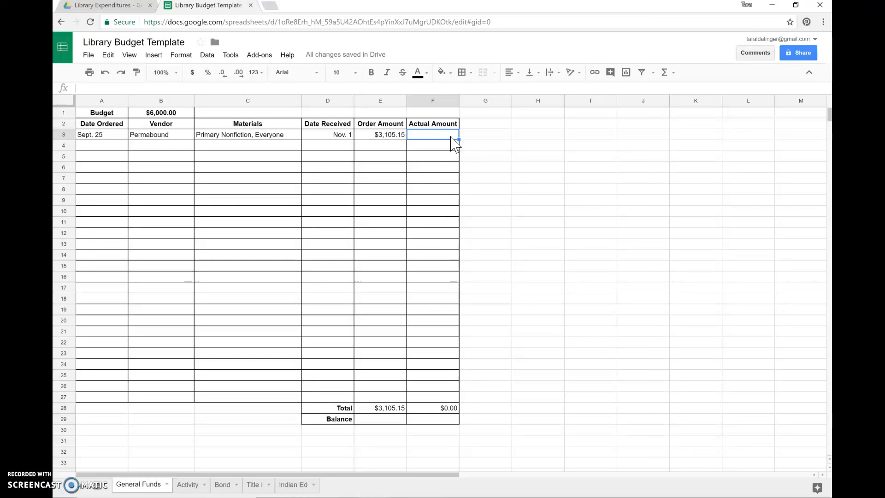
text(2)
key(BackSpace)
text(3,65)
key(BackSpace)
key(BackSpace)
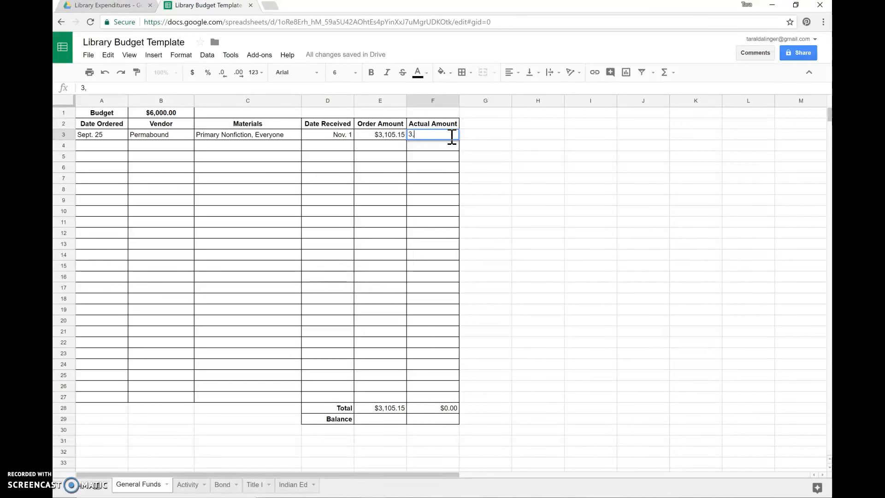
text(06)
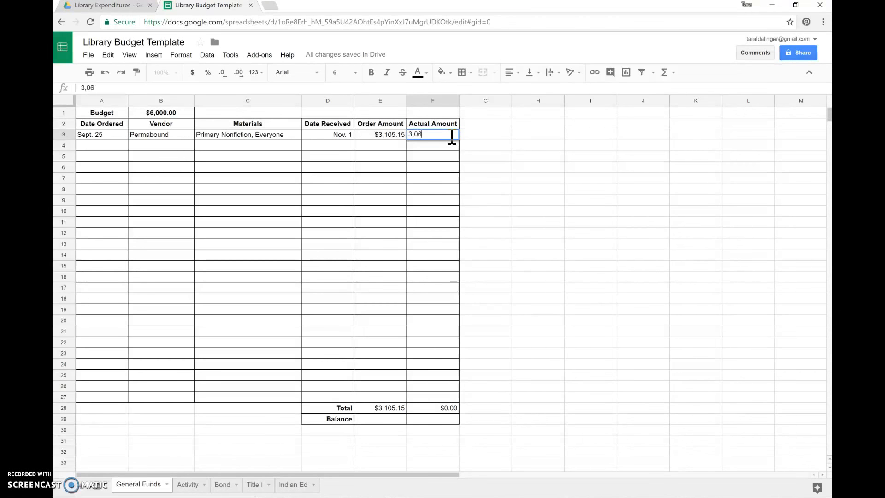
text(5.32)
click(495, 158)
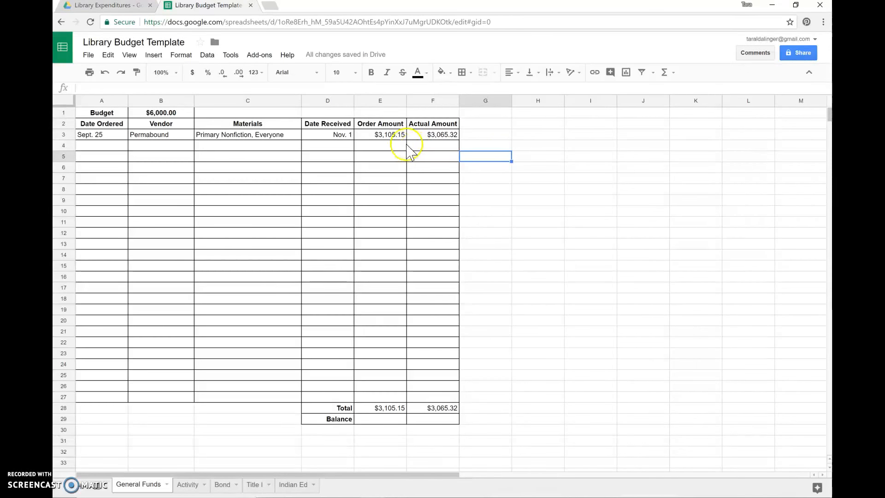
click(390, 135)
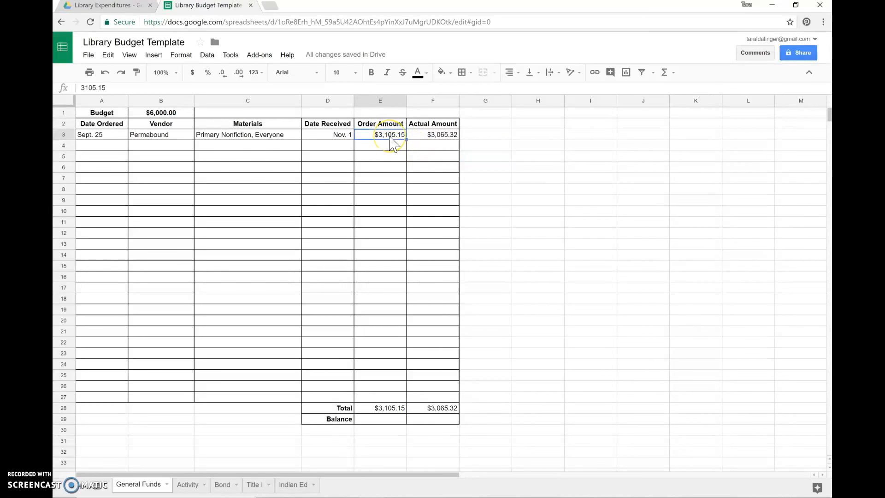
click(424, 129)
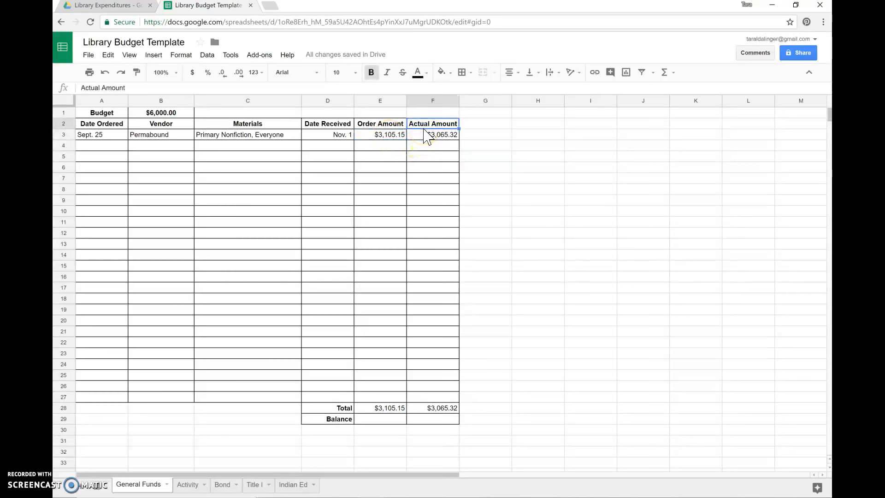
click(425, 138)
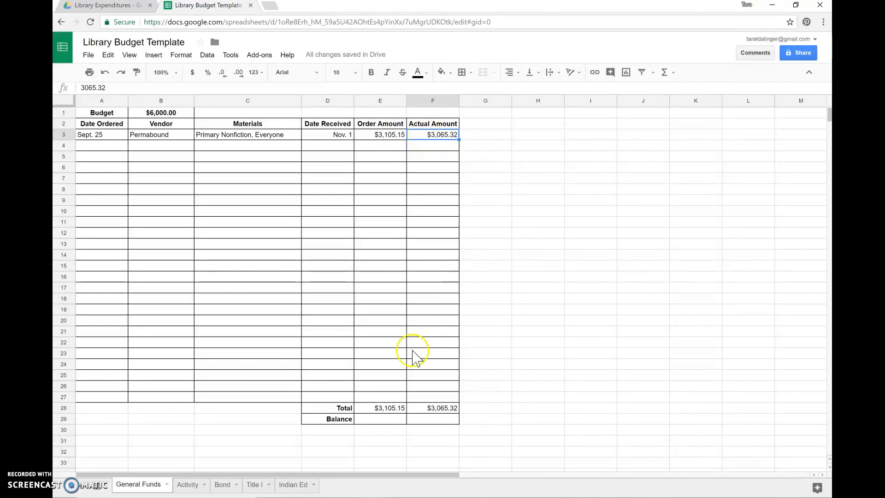
- Enter the Balance formula =B1-E28 in cell E29, subtracting the order amount total from the budget
click(394, 418)
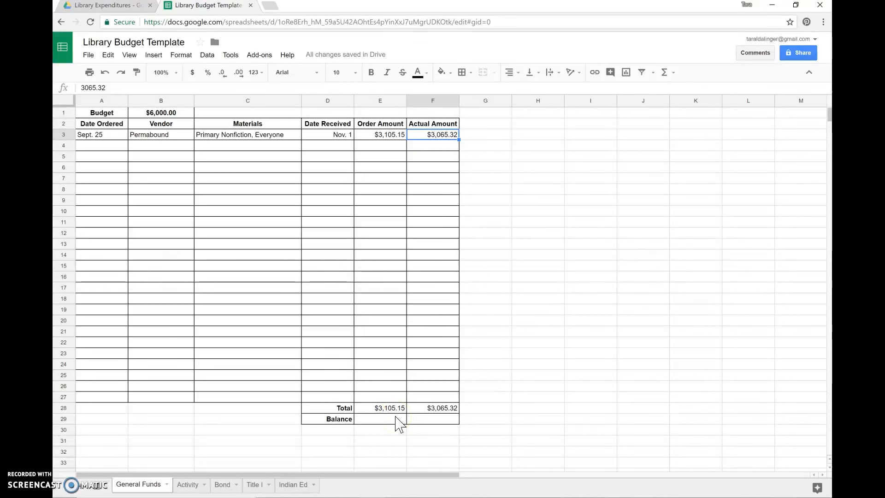
click(397, 419)
click(419, 420)
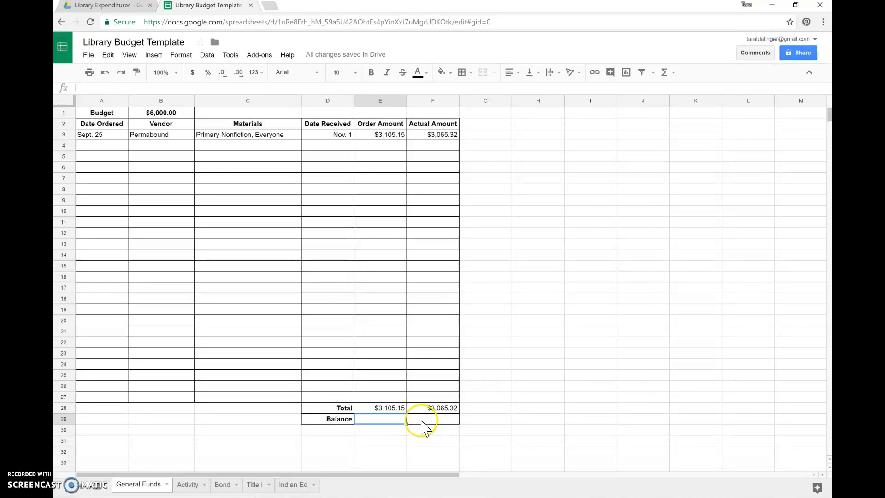
click(385, 419)
click(395, 421)
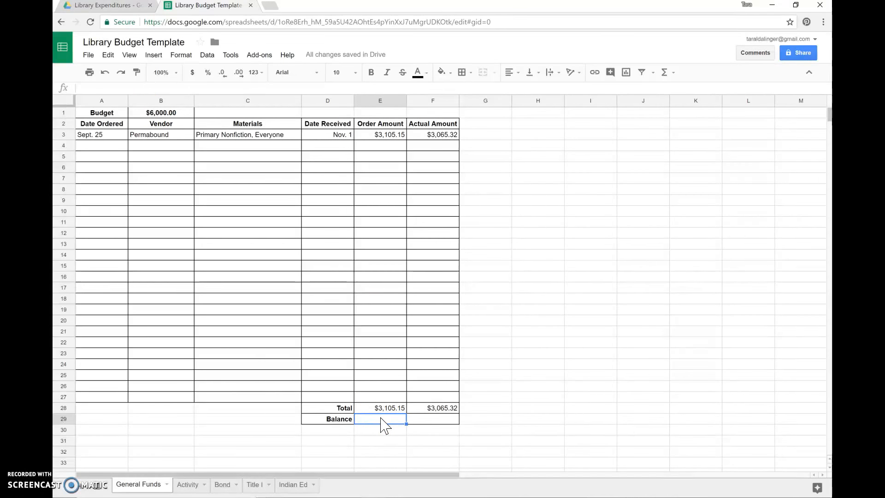
text(=)
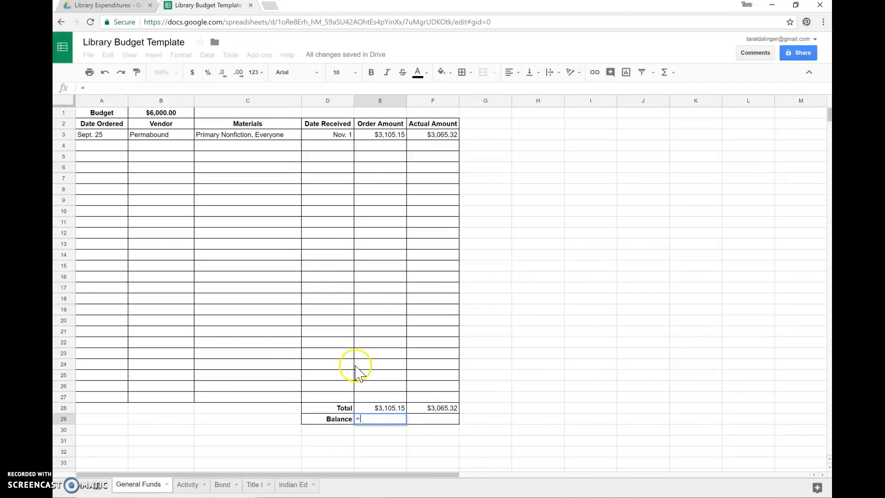
click(171, 118)
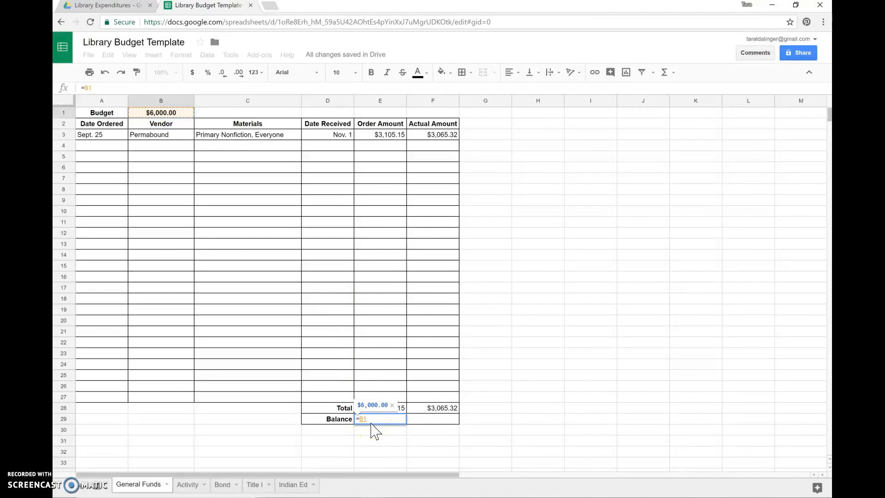
text(-)
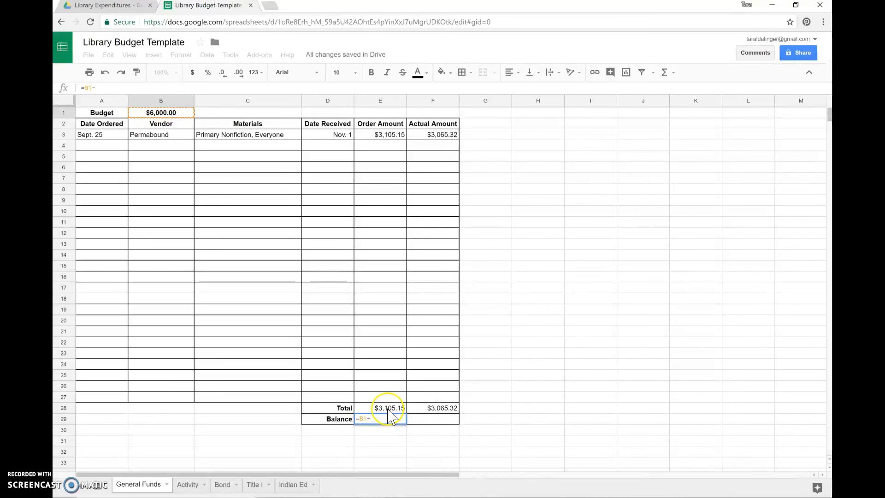
click(389, 408)
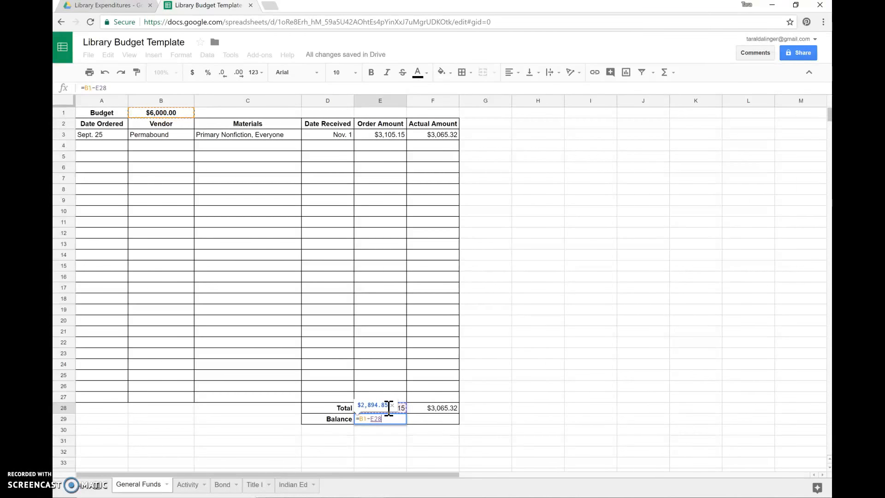
key(Return)
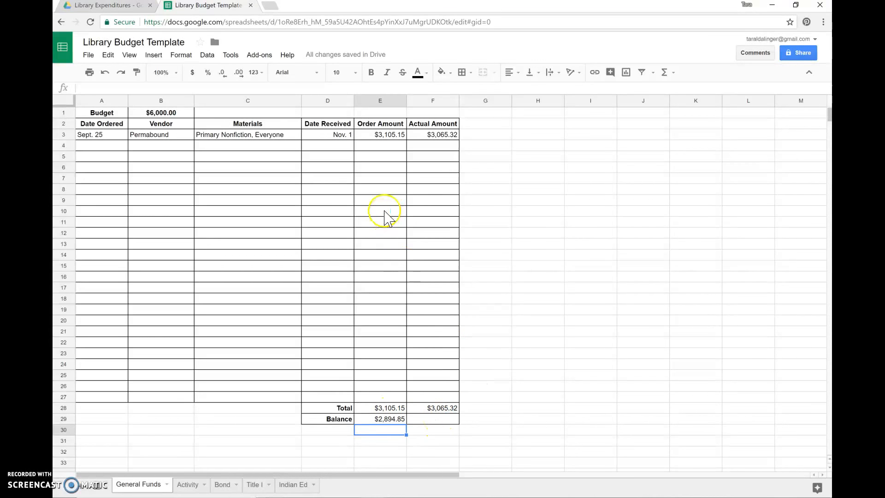
- Enter the Balance formula =B1-F28 in cell F29, subtracting the actual amount total from the budget
click(440, 421)
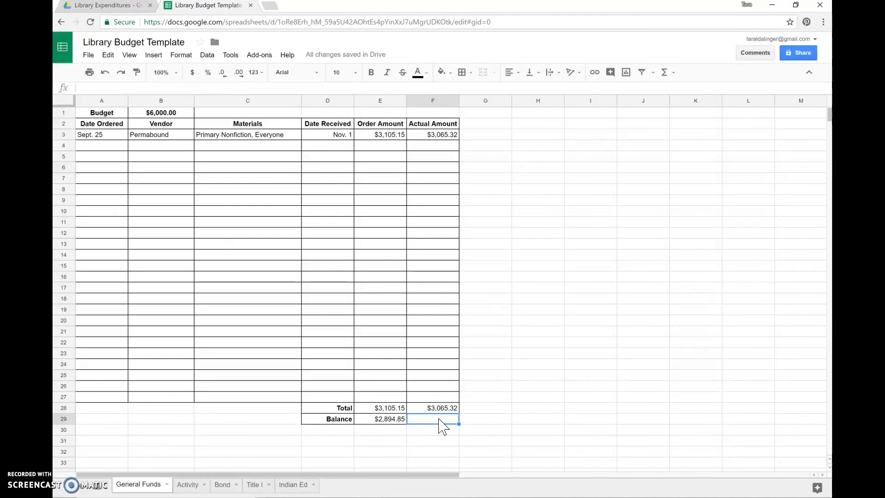
text(=)
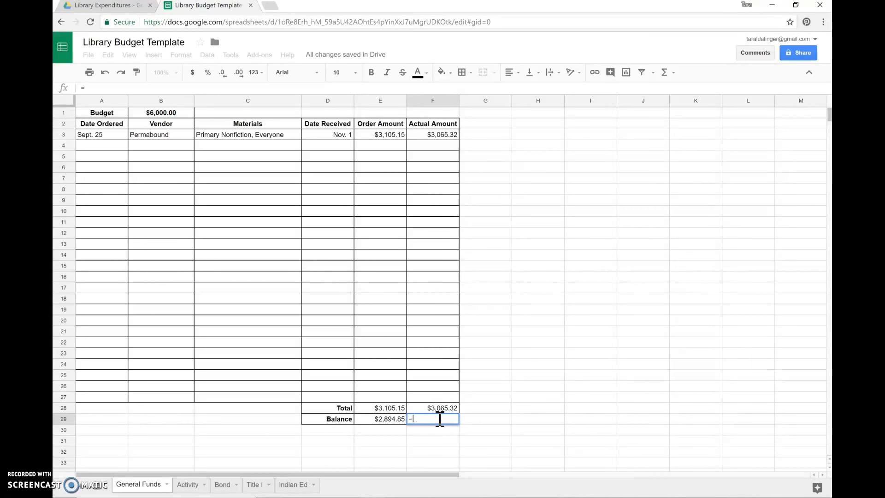
click(175, 115)
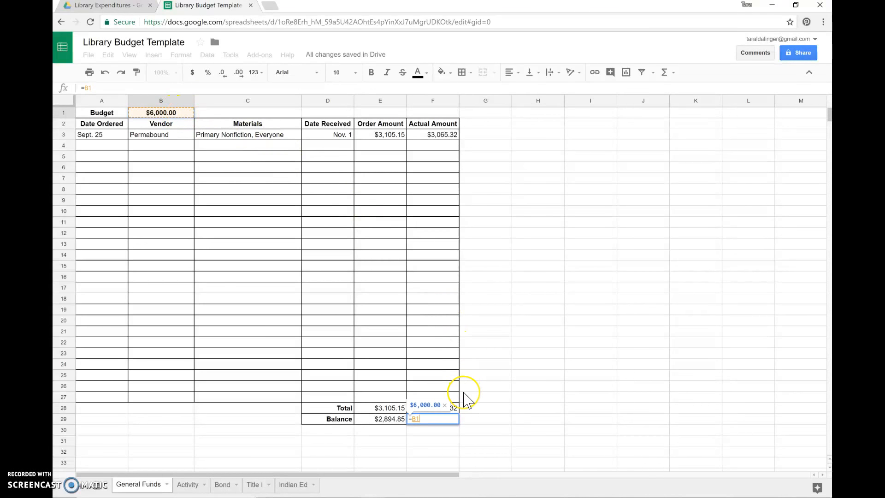
text(-)
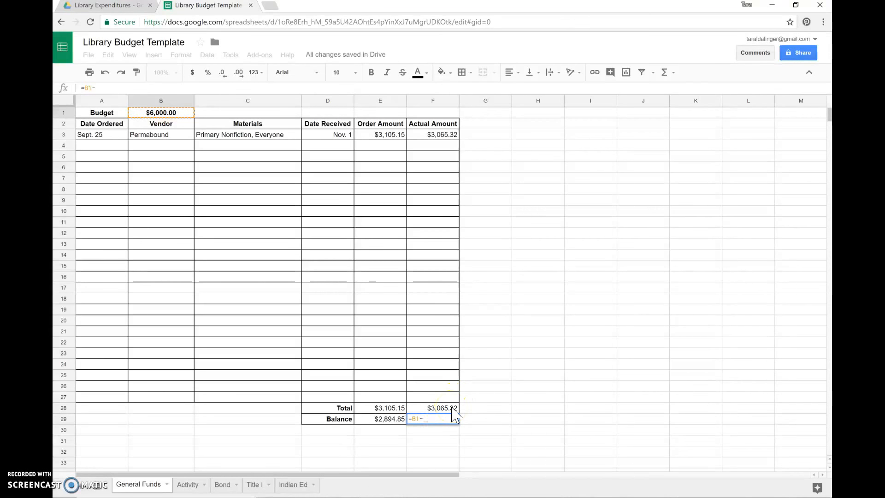
click(453, 408)
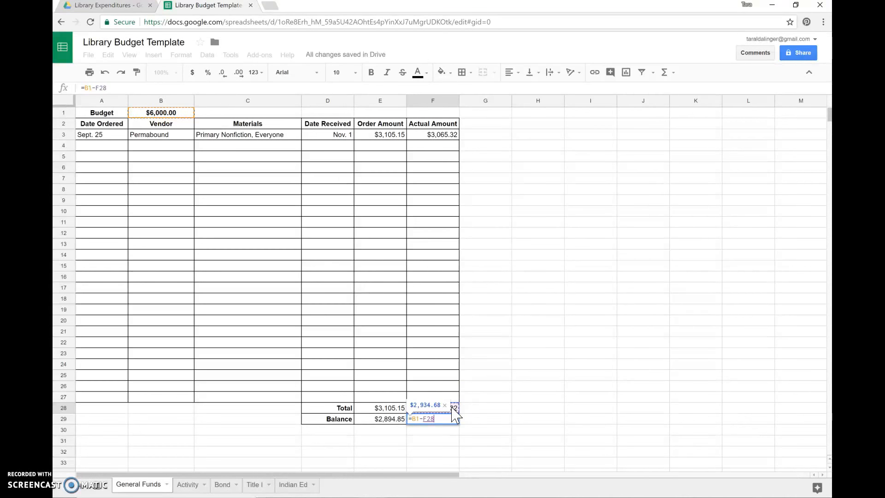
key(Return)
click(503, 401)
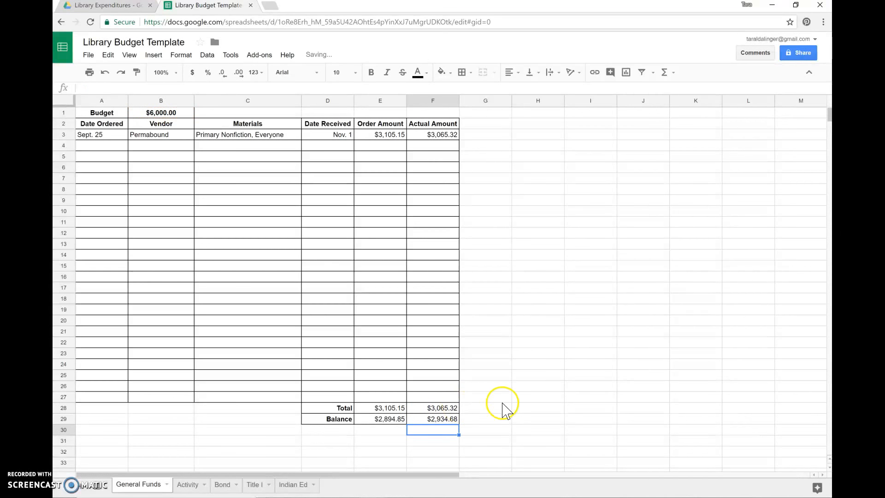